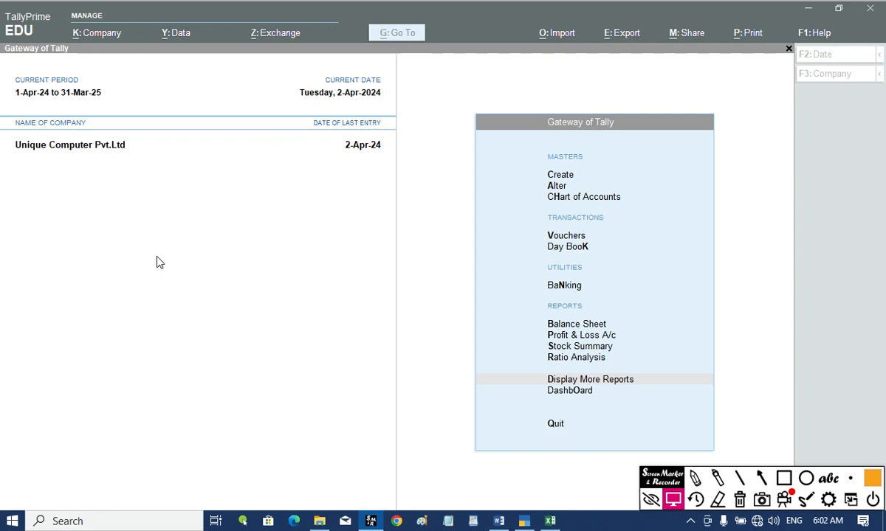
Look up the Purchase Bills Pending report and review the goods received without bills.
{"action": "left_click", "coordinate": [267, 261]}
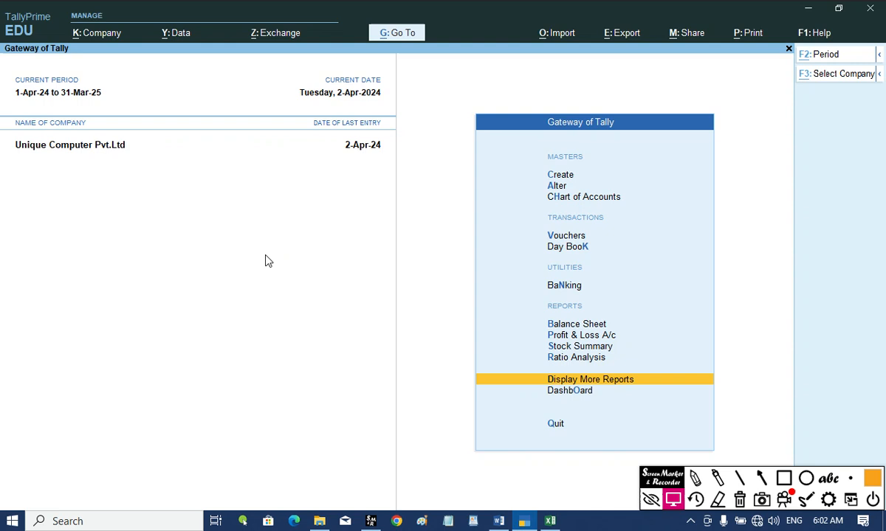
{"action": "key", "text": "alt+g"}
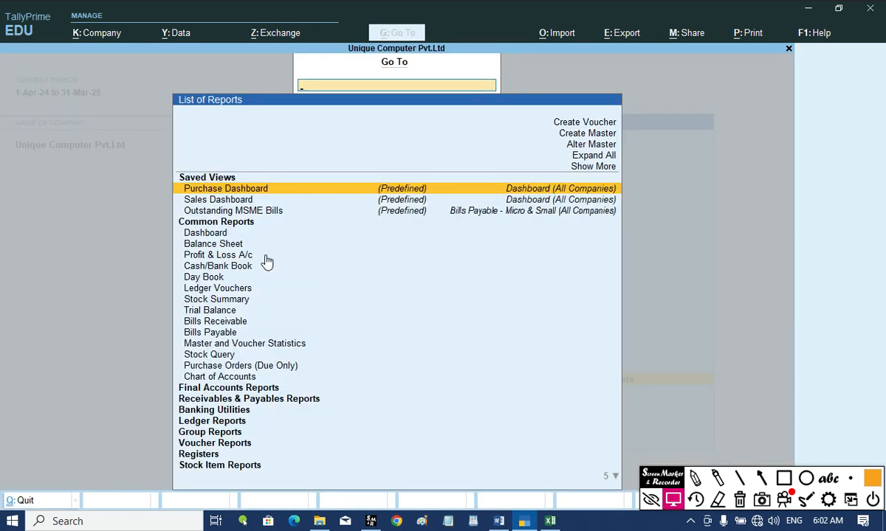
{"action": "type", "text": "P"}
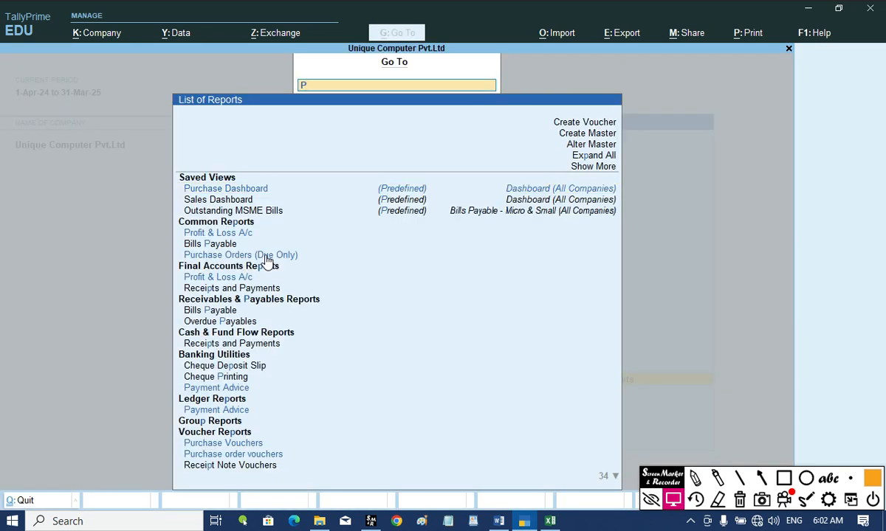
{"action": "type", "text": "urchase"}
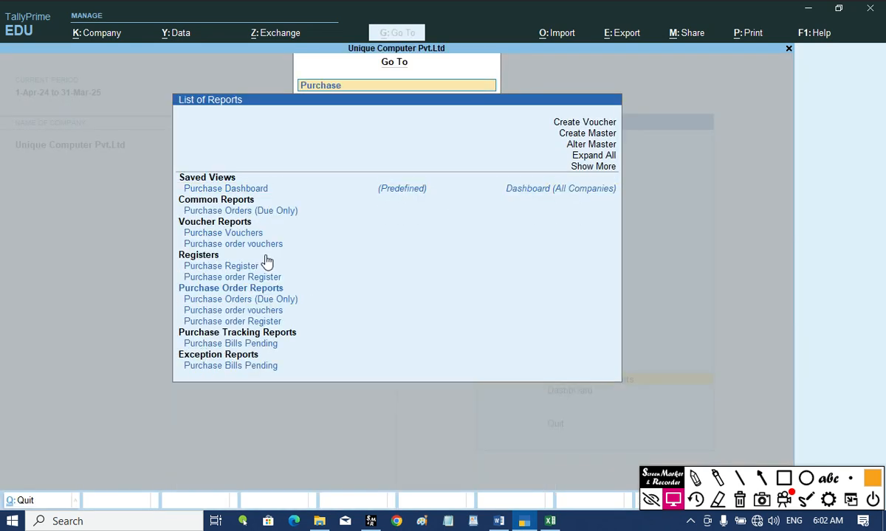
{"action": "type", "text": " Bil"}
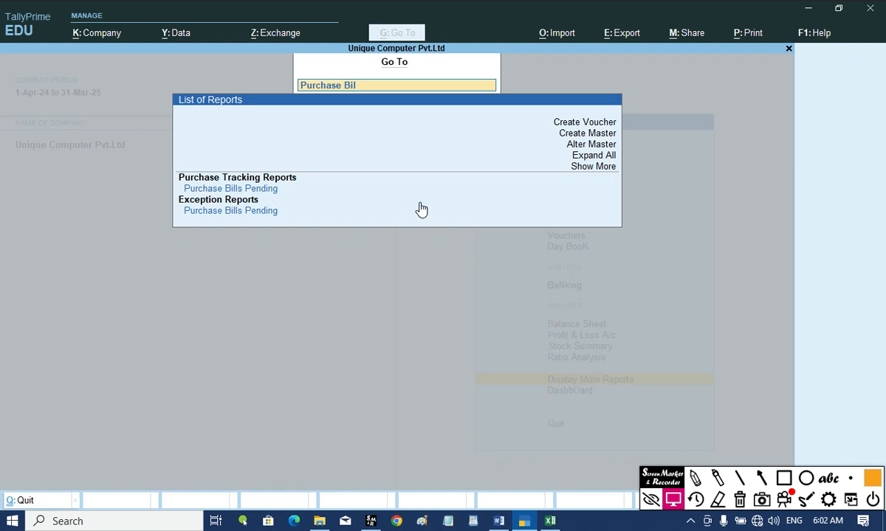
{"action": "key", "text": "Down"}
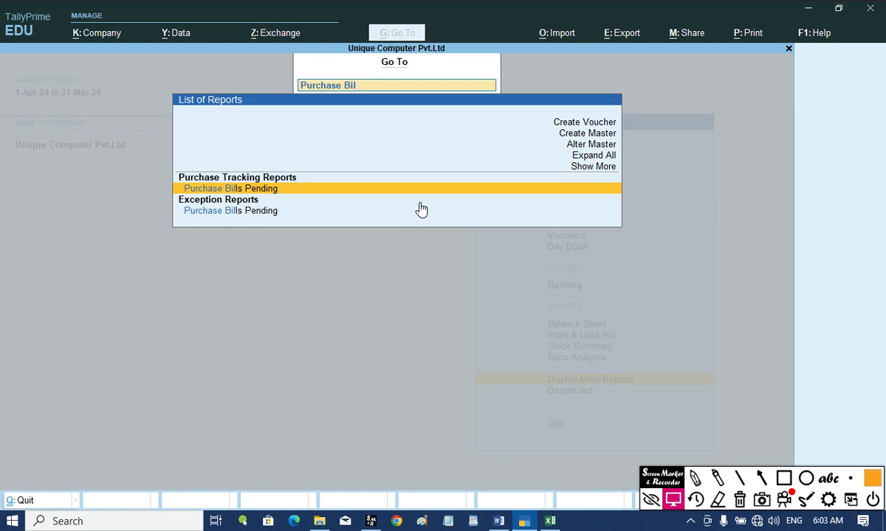
{"action": "key", "text": "Return"}
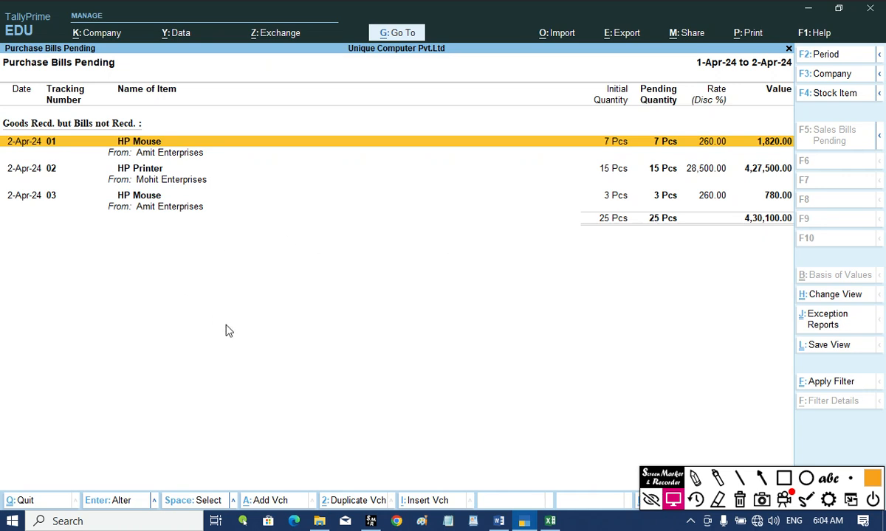
{"action": "key", "text": "Escape"}
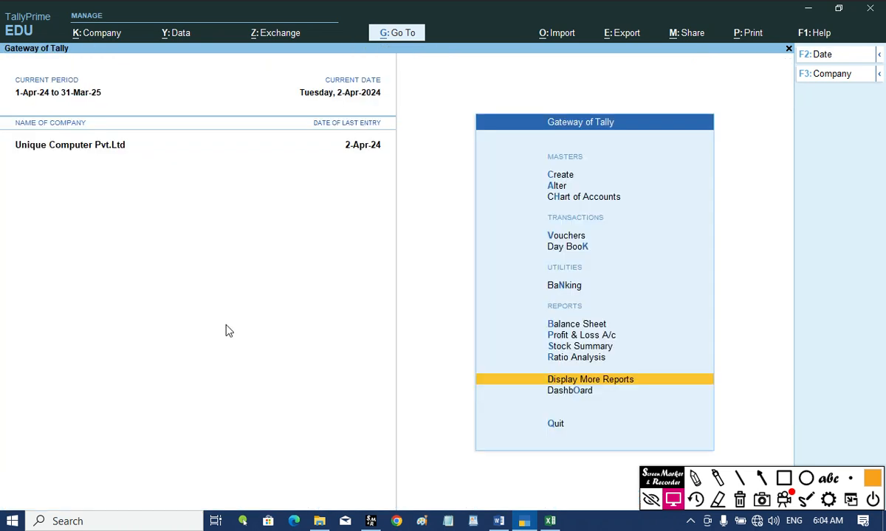
Open voucher entry and switch it to a new Purchase voucher.
{"action": "key", "text": "Up"}
{"action": "key", "text": "Up"}
{"action": "key", "text": "Up"}
{"action": "key", "text": "Up"}
{"action": "key", "text": "Up"}
{"action": "key", "text": "Up"}
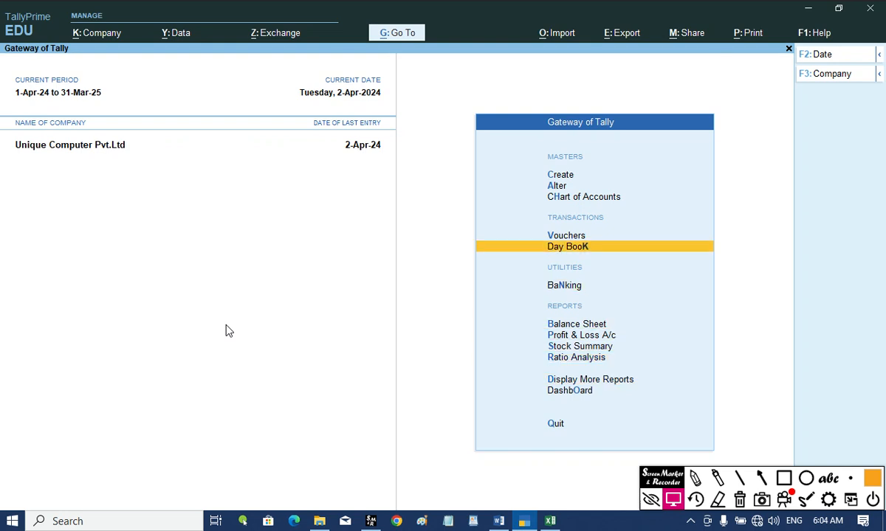
{"action": "key", "text": "Up"}
{"action": "key", "text": "Return"}
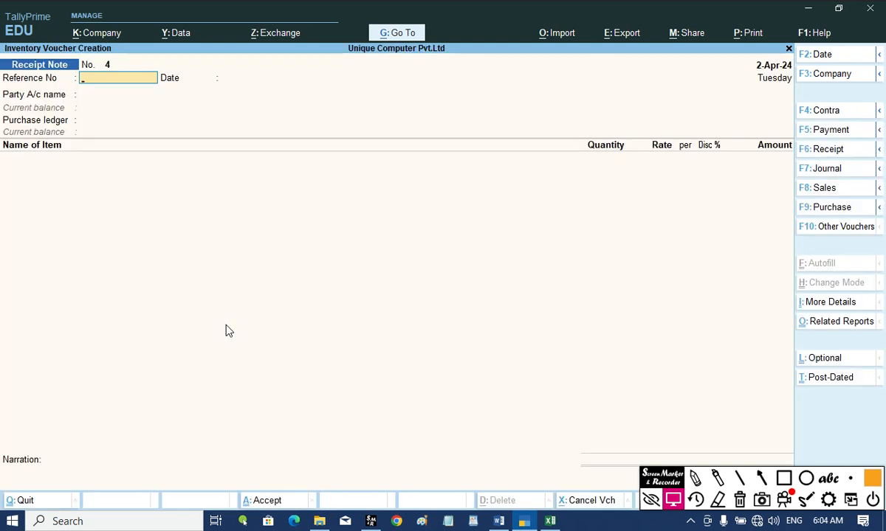
{"action": "key", "text": "F9"}
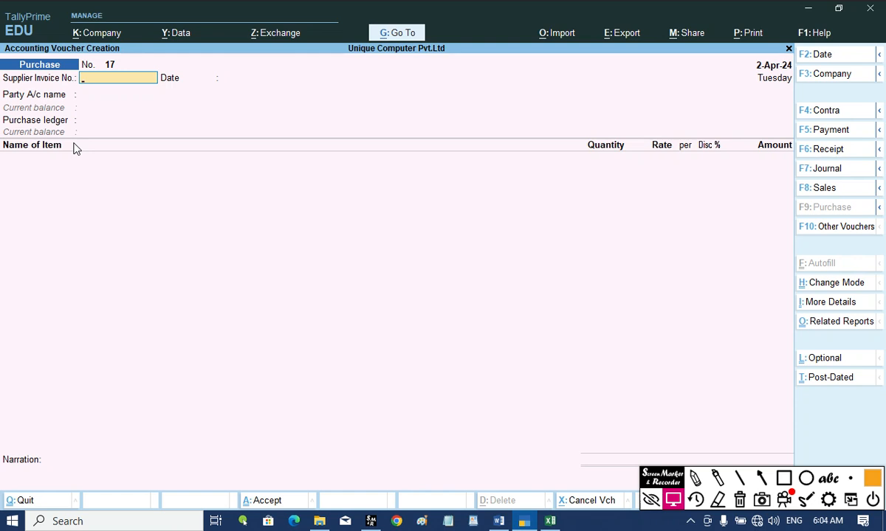
Enter supplier invoice number 05 with date 2-Apr-24 and choose Amit Enterprises as the party account.
{"action": "type", "text": "05"}
{"action": "key", "text": "Return"}
{"action": "key", "text": "Return"}
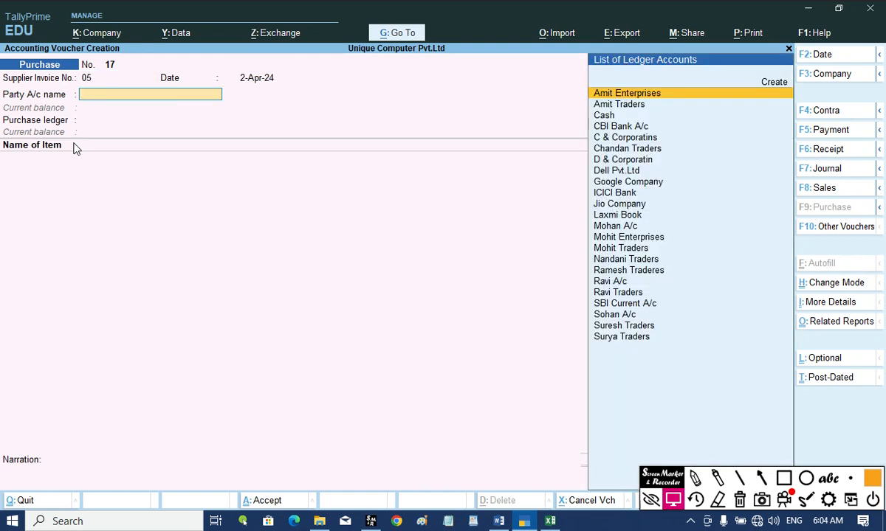
{"action": "type", "text": "Ami"}
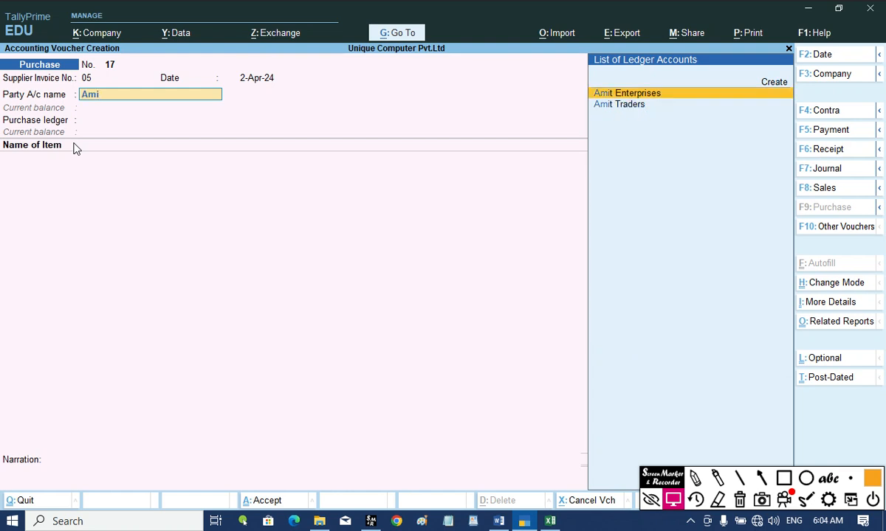
{"action": "key", "text": "Return"}
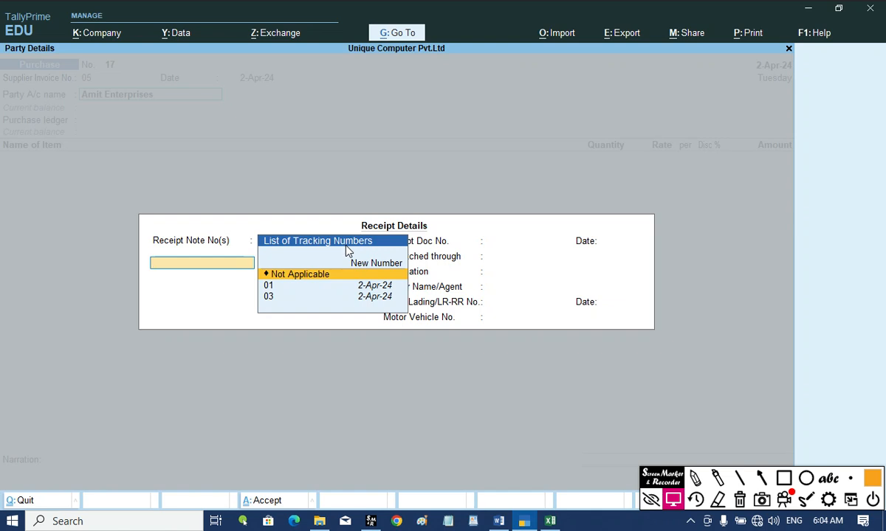
Add receipt notes 01 and 03, both dated 2-Apr-24, to the receipt details of the Amit Enterprises purchase.
{"action": "key", "text": "Down"}
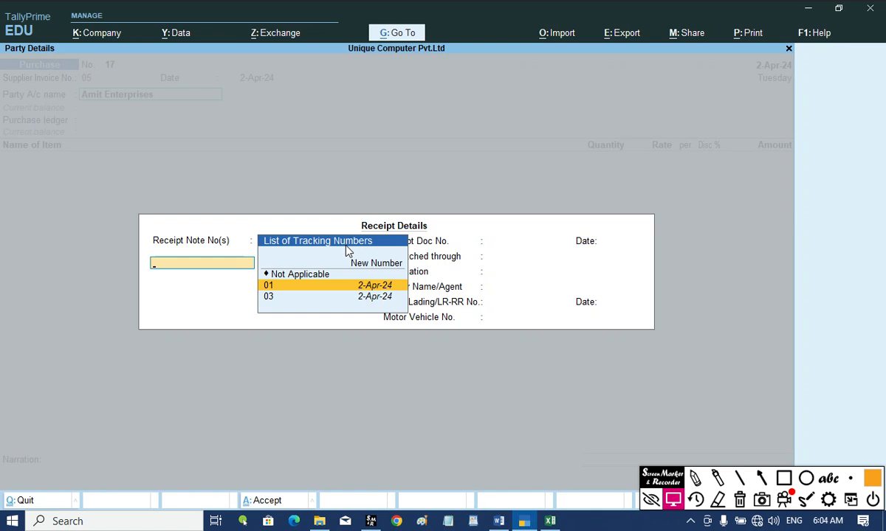
{"action": "key", "text": "Down"}
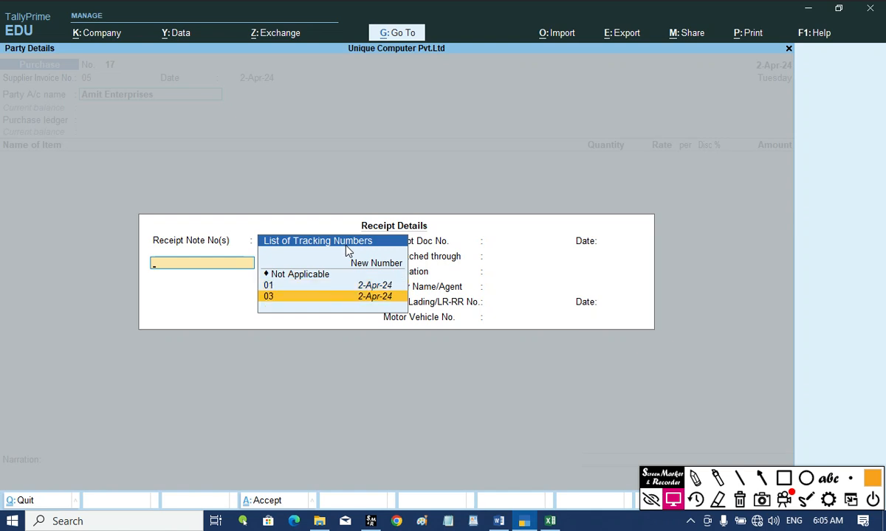
{"action": "key", "text": "Up"}
{"action": "key", "text": "Return"}
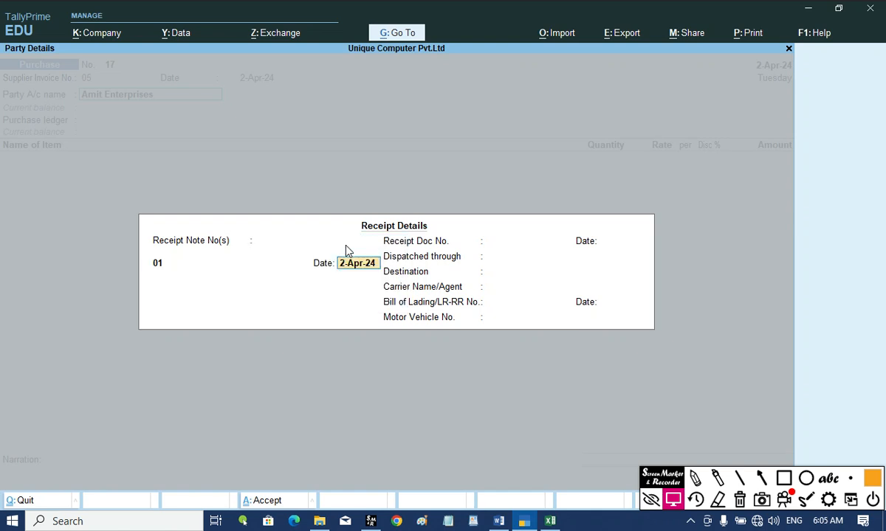
{"action": "key", "text": "Return"}
{"action": "key", "text": "Down"}
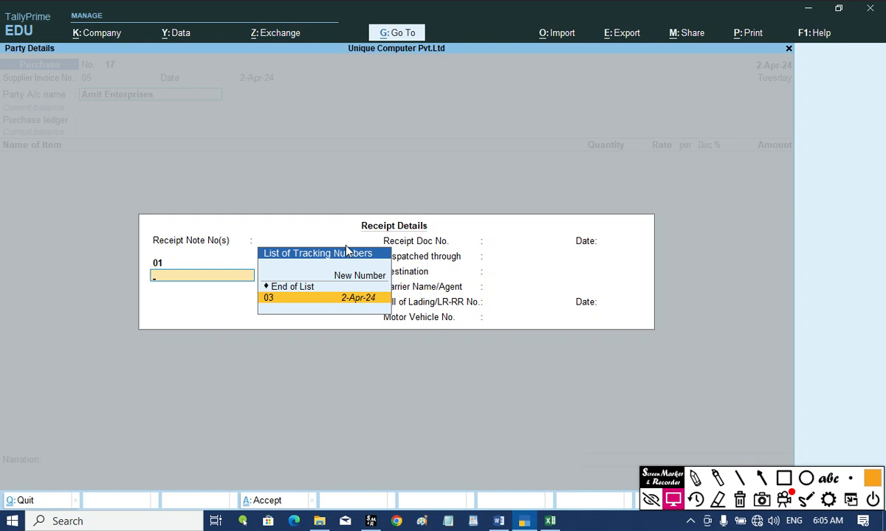
{"action": "key", "text": "Return"}
{"action": "key", "text": "Return"}
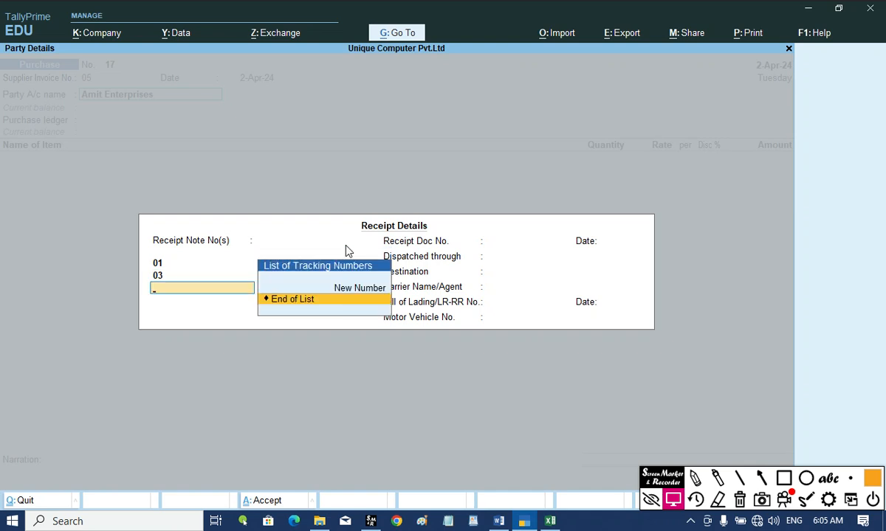
Accept the remaining receipt and party details for Amit Enterprises and keep Purchase A/c as the purchase ledger.
{"action": "key", "text": "Return"}
{"action": "key", "text": "Return"}
{"action": "key", "text": "Return"}
{"action": "key", "text": "Return"}
{"action": "key", "text": "Return"}
{"action": "key", "text": "Return"}
{"action": "key", "text": "Return"}
{"action": "key", "text": "Return"}
{"action": "key", "text": "Return"}
{"action": "key", "text": "Return"}
{"action": "key", "text": "Return"}
{"action": "key", "text": "Return"}
{"action": "key", "text": "Return"}
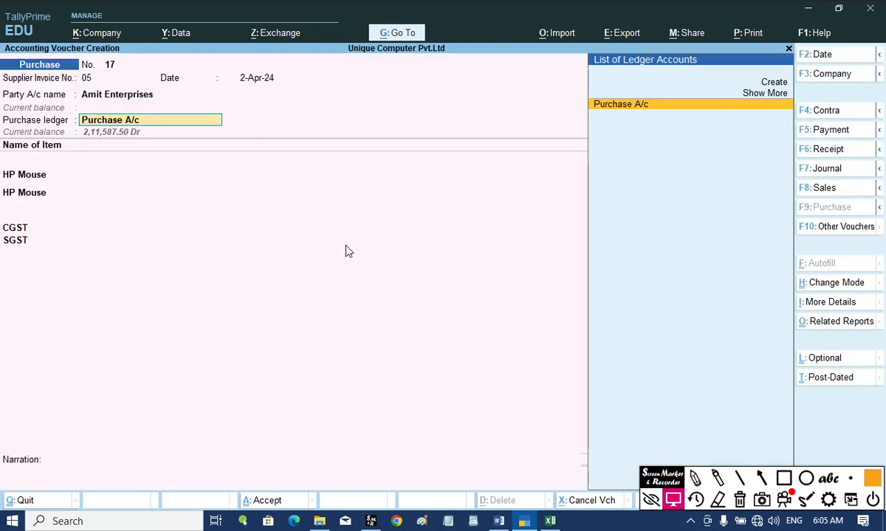
{"action": "key", "text": "Return"}
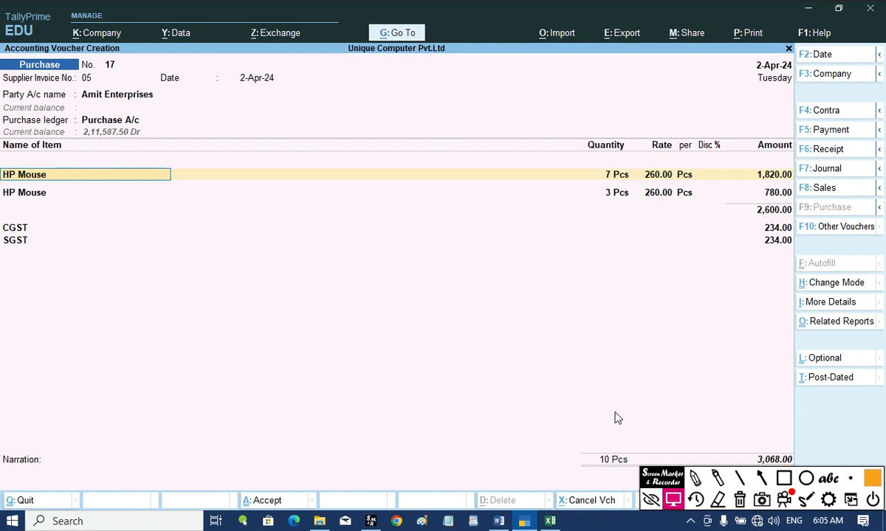
Accept the item allocations of both HP Mouse lines: 7 Pcs under tracking number 01 and 3 Pcs under 03, at 260.00 each.
{"action": "key", "text": "Return"}
{"action": "key", "text": "Return"}
{"action": "key", "text": "Return"}
{"action": "key", "text": "Return"}
{"action": "key", "text": "Return"}
{"action": "key", "text": "Return"}
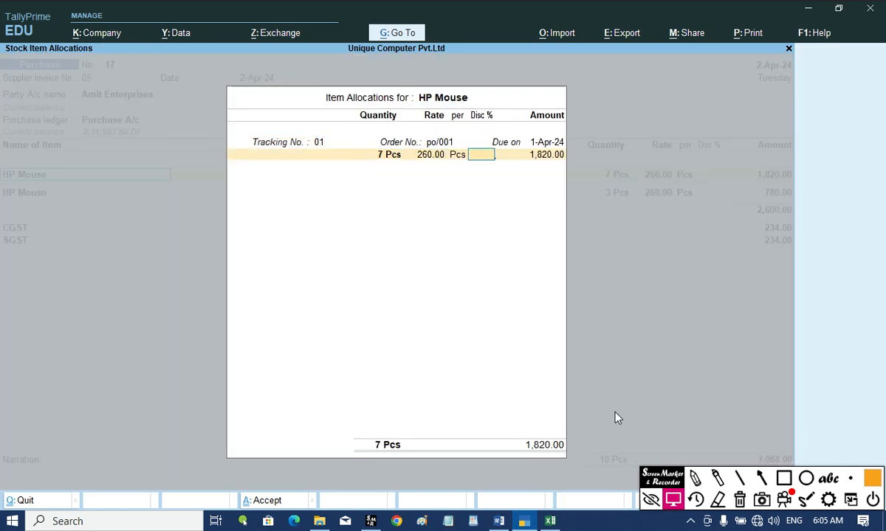
{"action": "key", "text": "Return"}
{"action": "key", "text": "Return"}
{"action": "key", "text": "Return"}
{"action": "key", "text": "Return"}
{"action": "key", "text": "Return"}
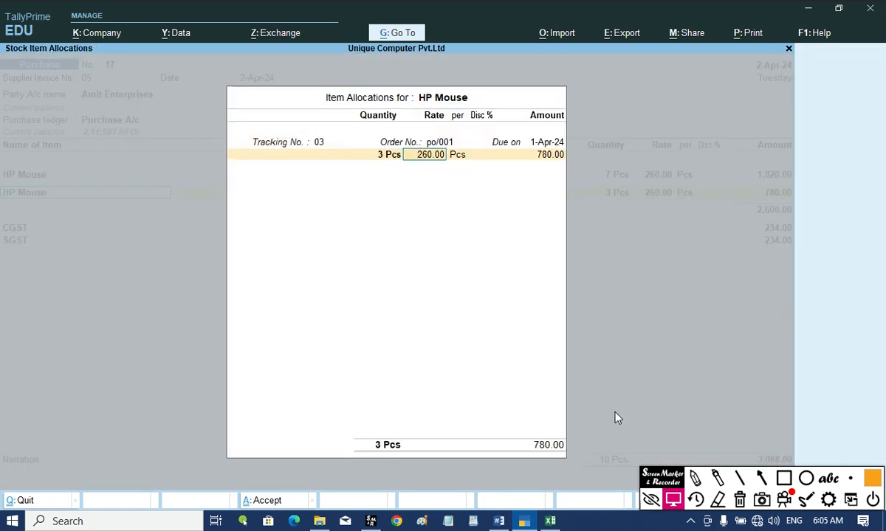
{"action": "key", "text": "Return"}
{"action": "key", "text": "Return"}
{"action": "key", "text": "Return"}
{"action": "key", "text": "Return"}
{"action": "key", "text": "Return"}
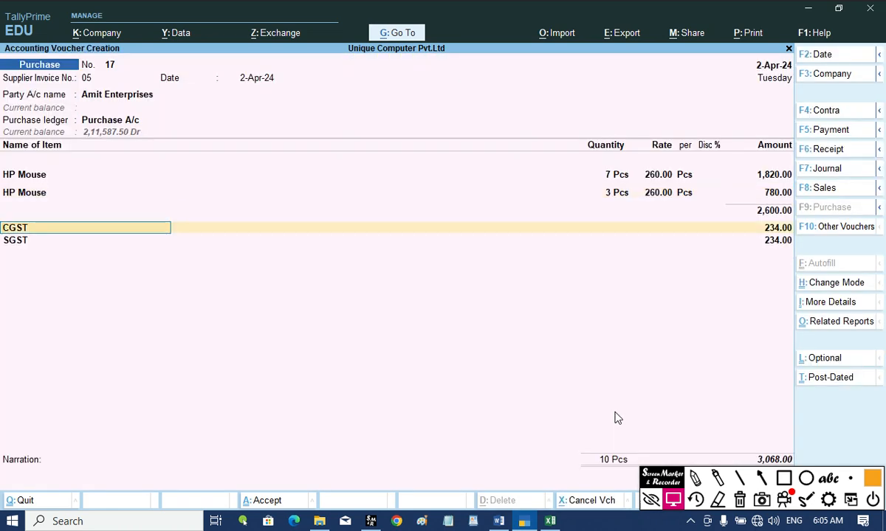
Accept the CGST and SGST lines, allocate the bill as New Ref 05, and save the purchase voucher.
{"action": "key", "text": "Return"}
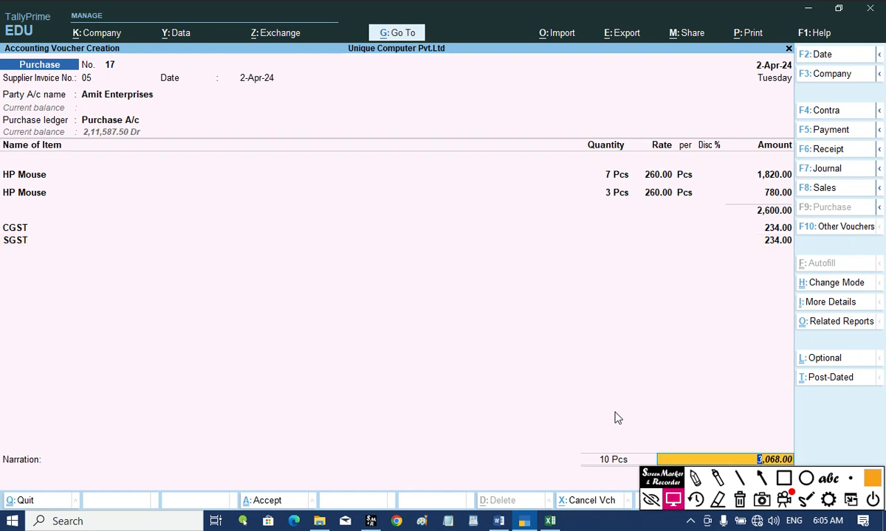
{"action": "key", "text": "Return"}
{"action": "key", "text": "Return"}
{"action": "key", "text": "Return"}
{"action": "key", "text": "Return"}
{"action": "key", "text": "Return"}
{"action": "key", "text": "Return"}
{"action": "key", "text": "Return"}
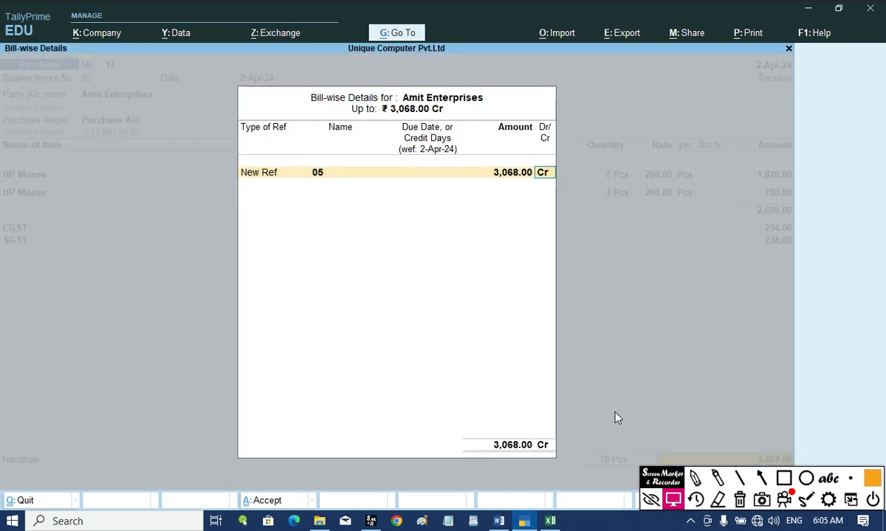
{"action": "key", "text": "Return"}
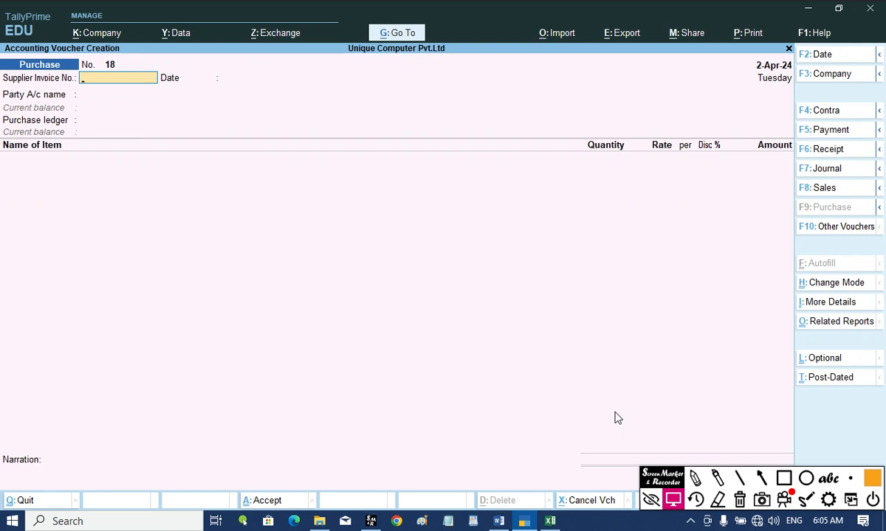
Enter supplier invoice number 09 with date 2-Apr-24 in the new purchase voucher and choose Mohit Enterprises as the party account.
{"action": "type", "text": "09"}
{"action": "key", "text": "Return"}
{"action": "key", "text": "Return"}
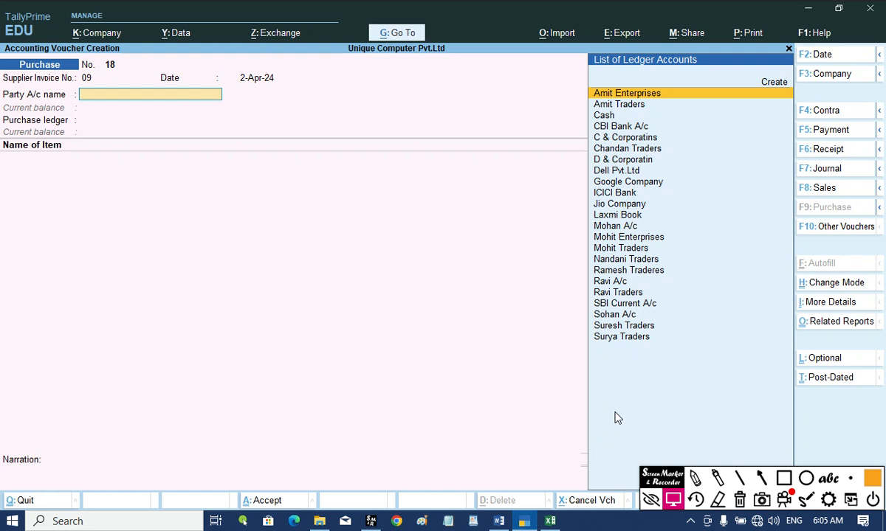
{"action": "type", "text": "Mohi"}
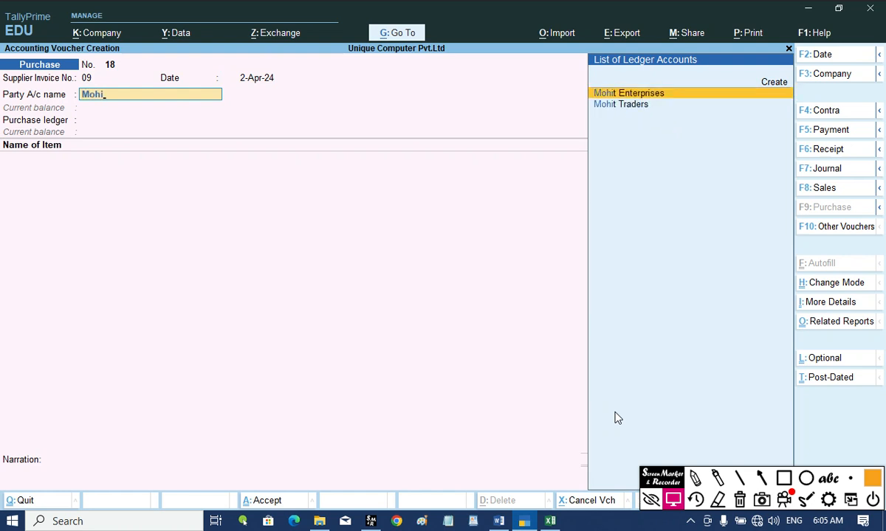
{"action": "key", "text": "Return"}
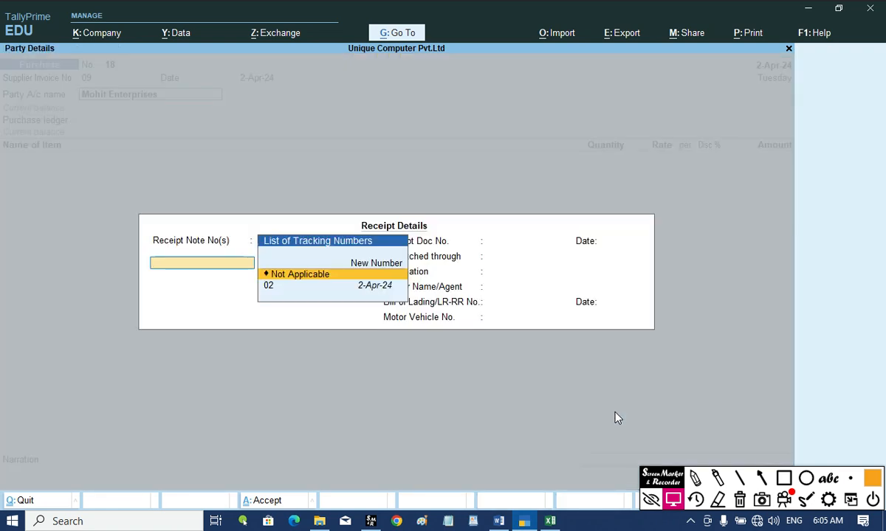
Link receipt note 02 to the Mohit Enterprises purchase and accept the rest of the receipt details.
{"action": "key", "text": "Down"}
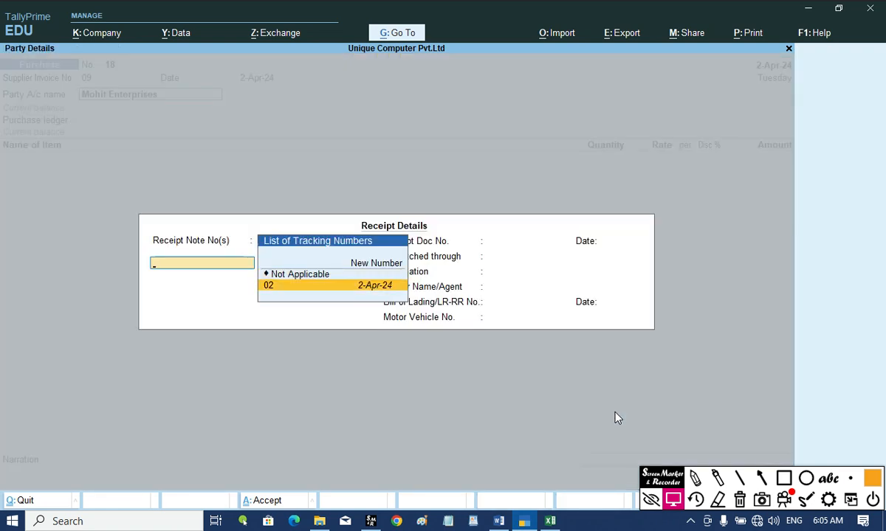
{"action": "key", "text": "Return"}
{"action": "key", "text": "Return"}
{"action": "key", "text": "Return"}
{"action": "key", "text": "Return"}
{"action": "key", "text": "Return"}
{"action": "key", "text": "Return"}
{"action": "key", "text": "Return"}
{"action": "key", "text": "Return"}
{"action": "key", "text": "Return"}
{"action": "key", "text": "Return"}
{"action": "key", "text": "Return"}
{"action": "key", "text": "Return"}
{"action": "key", "text": "Return"}
{"action": "key", "text": "Return"}
{"action": "key", "text": "Return"}
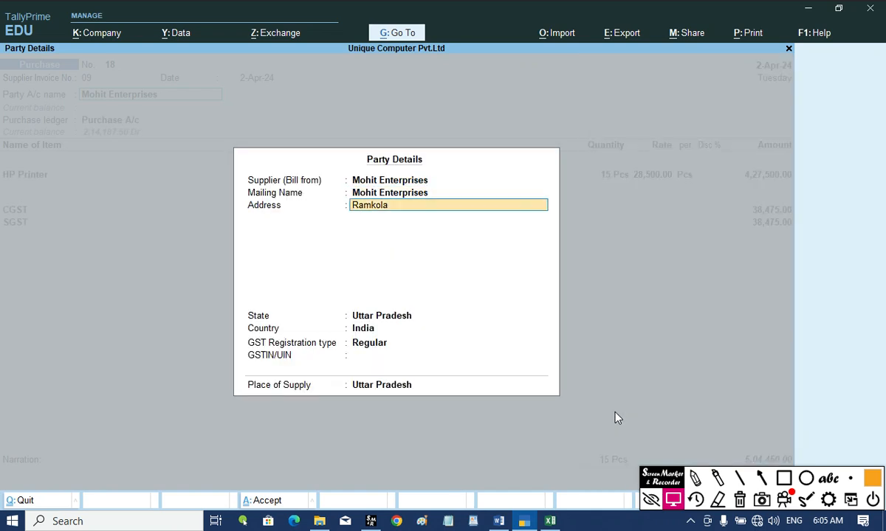
Accept the party details of Mohit Enterprises and keep Purchase A/c as the purchase ledger.
{"action": "key", "text": "Return"}
{"action": "key", "text": "Return"}
{"action": "key", "text": "Return"}
{"action": "key", "text": "Return"}
{"action": "key", "text": "Return"}
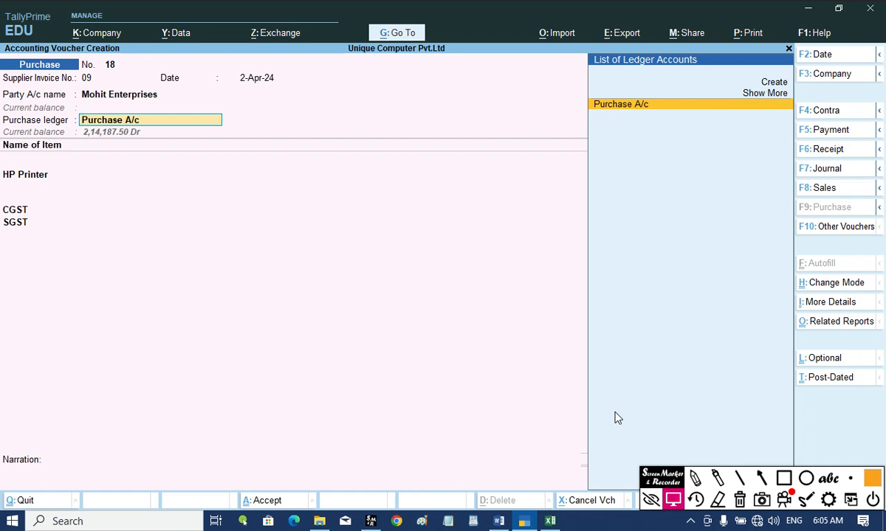
{"action": "key", "text": "Return"}
Accept the HP Printer allocation of 15 Pcs at 28,500.00 under tracking number 02.
{"action": "key", "text": "Return"}
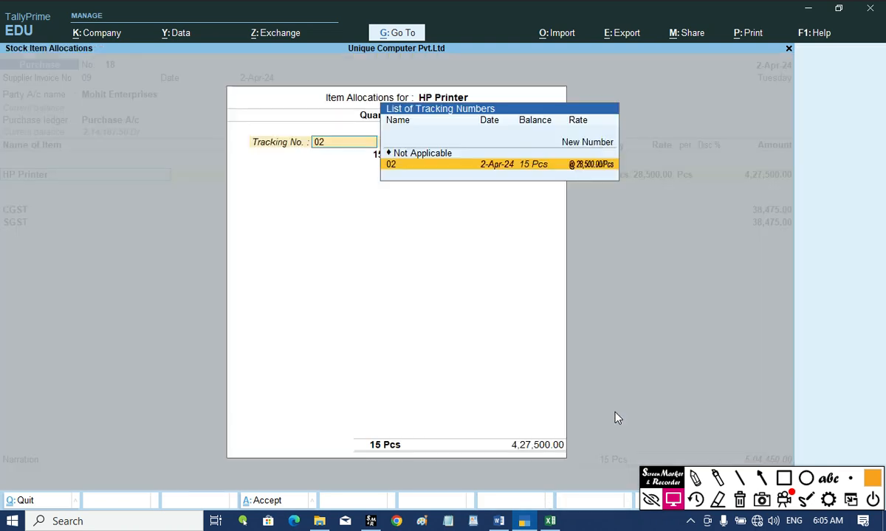
{"action": "key", "text": "Return"}
{"action": "key", "text": "Return"}
{"action": "key", "text": "Return"}
{"action": "key", "text": "Return"}
{"action": "key", "text": "Return"}
{"action": "key", "text": "Return"}
{"action": "key", "text": "Return"}
{"action": "key", "text": "Return"}
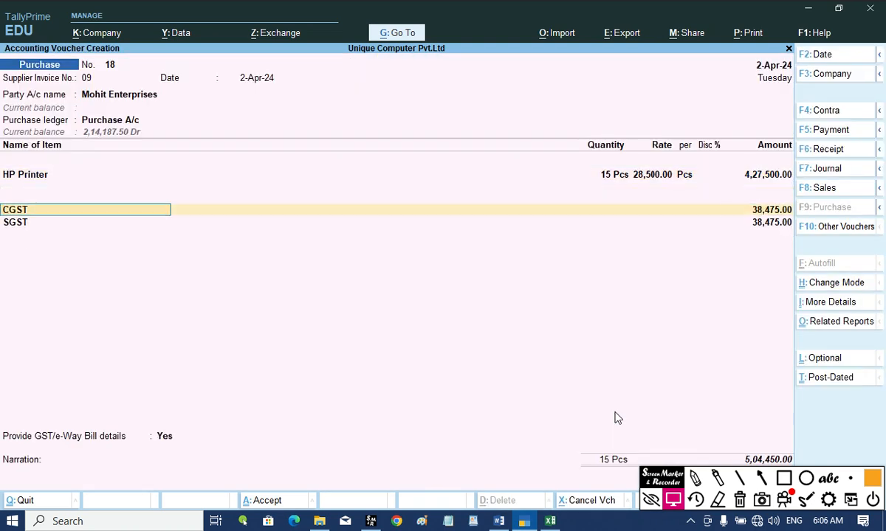
Keep the CGST and SGST lines, set Provide GST/e-Way Bill details to No, and save the Mohit Enterprises purchase voucher.
{"action": "key", "text": "Return"}
{"action": "key", "text": "Return"}
{"action": "key", "text": "Return"}
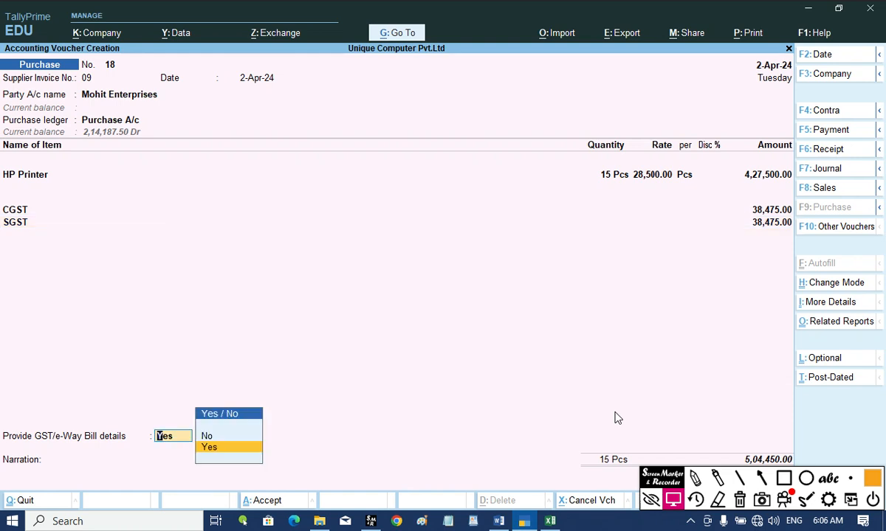
{"action": "key", "text": "Up"}
{"action": "key", "text": "Return"}
{"action": "key", "text": "Return"}
{"action": "key", "text": "Return"}
{"action": "key", "text": "Return"}
{"action": "key", "text": "Return"}
{"action": "key", "text": "Return"}
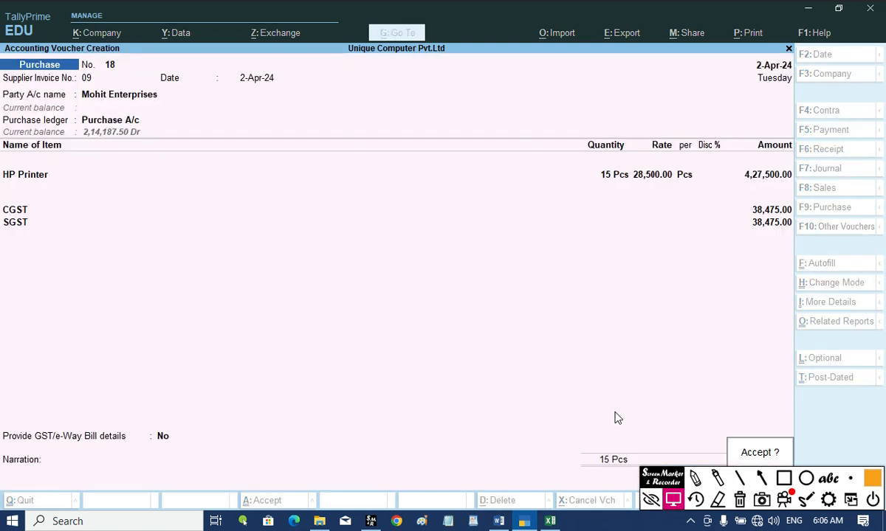
{"action": "key", "text": "Return"}
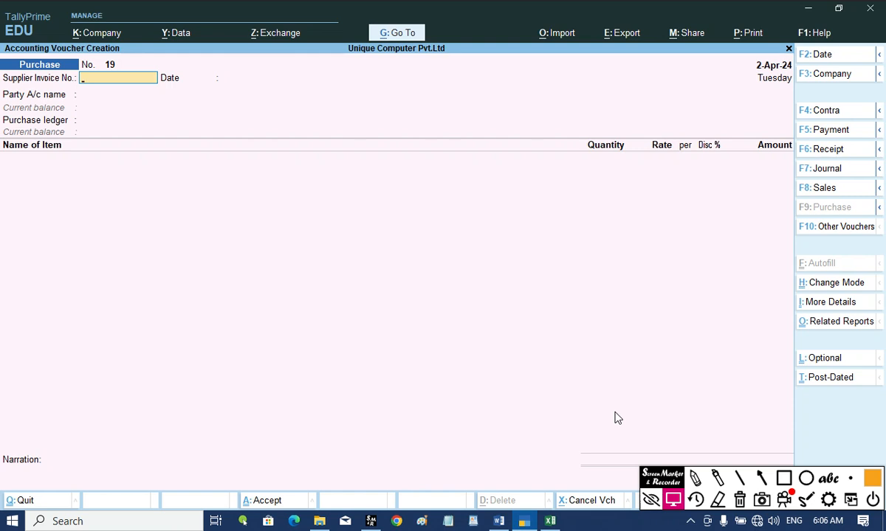
Check the Purchase Bills Pending report for remaining bills and return to the Gateway of Tally.
{"action": "key", "text": "alt+g"}
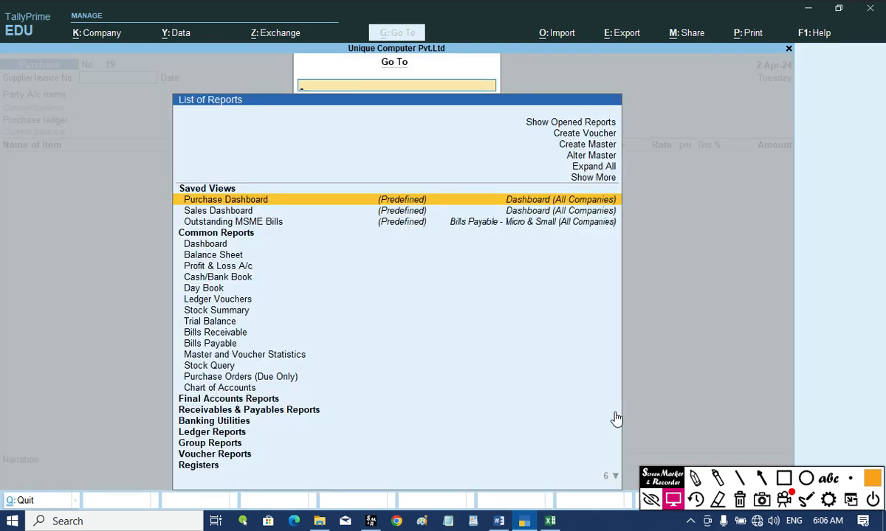
{"action": "type", "text": "Purchase"}
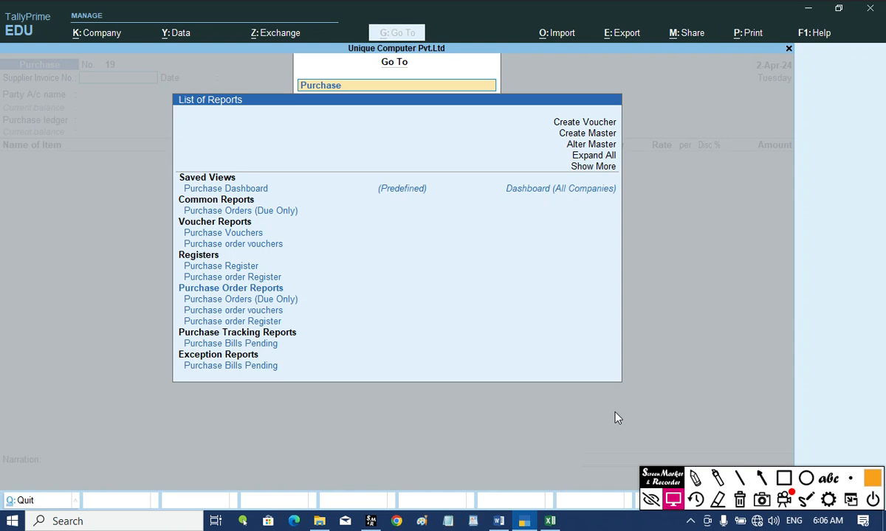
{"action": "type", "text": " Bil"}
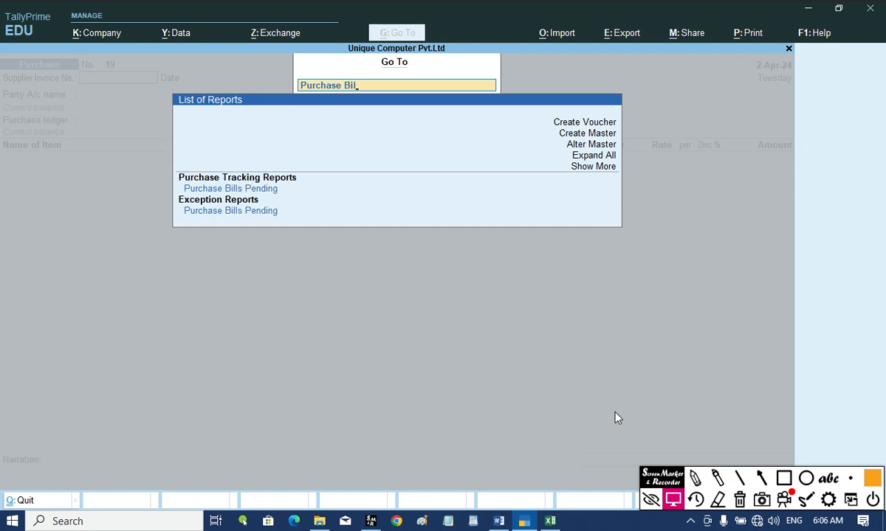
{"action": "key", "text": "Return"}
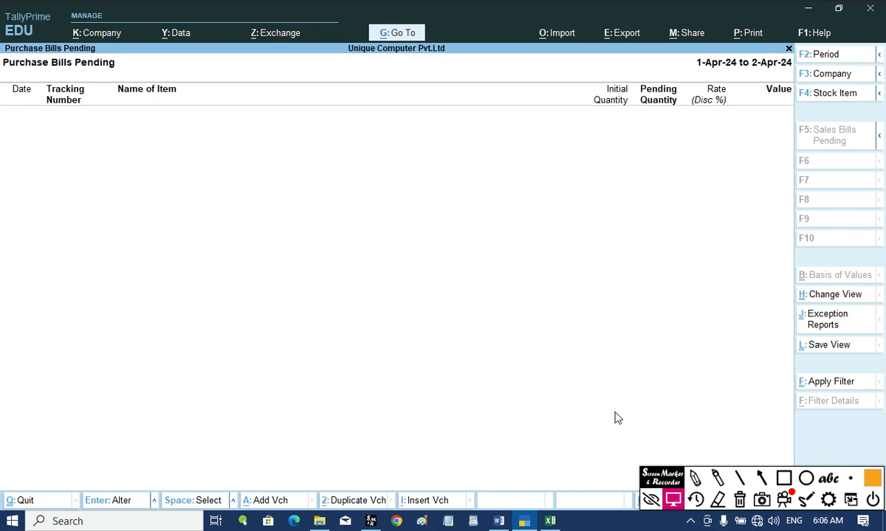
{"action": "key", "text": "Escape"}
{"action": "key", "text": "Escape"}
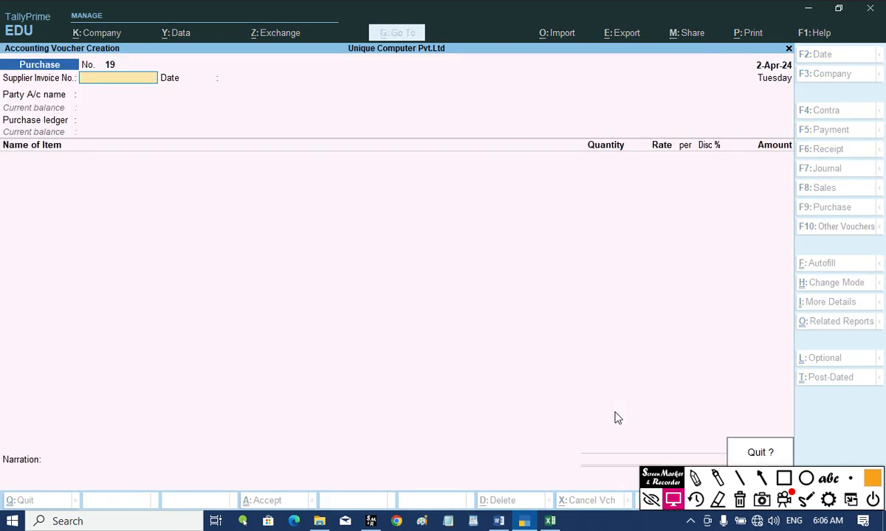
{"action": "key", "text": "Return"}
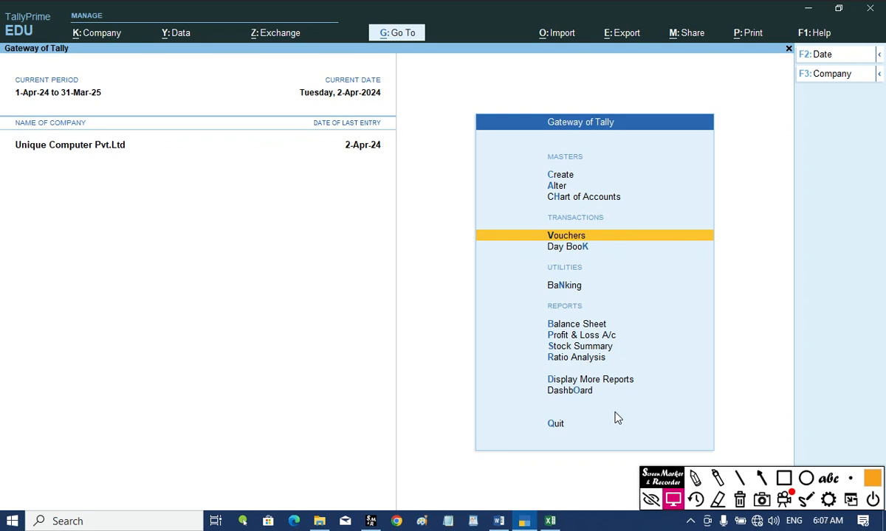
Start a Debit Note voucher and choose Amit Enterprises as the party account.
{"action": "key", "text": "Return"}
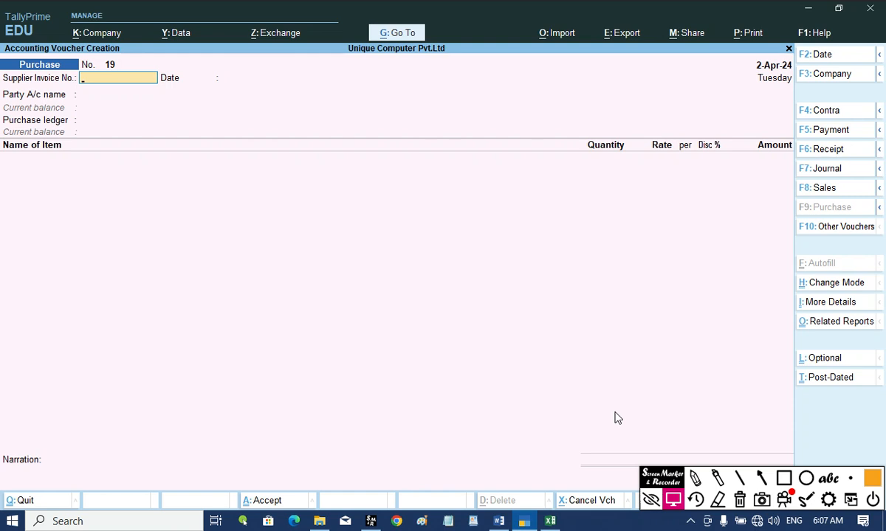
{"action": "left_click", "coordinate": [837, 228]}
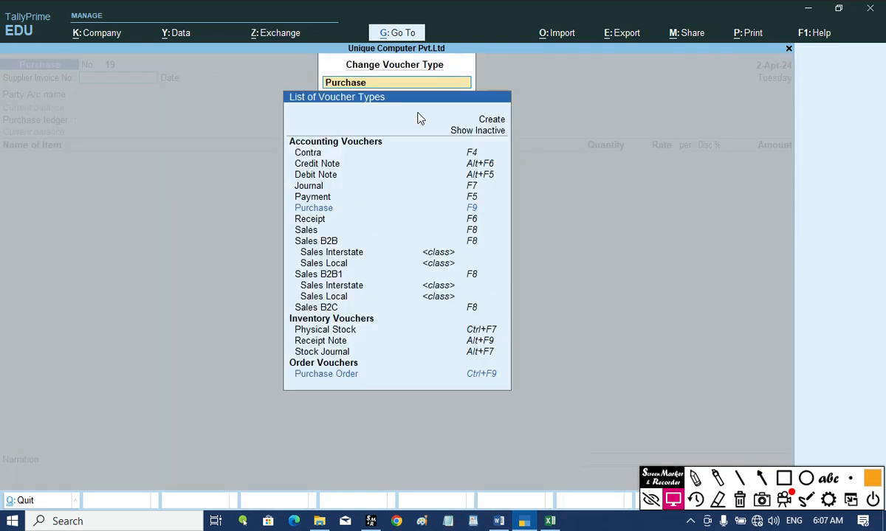
{"action": "key", "text": "Up"}
{"action": "key", "text": "Up"}
{"action": "key", "text": "Up"}
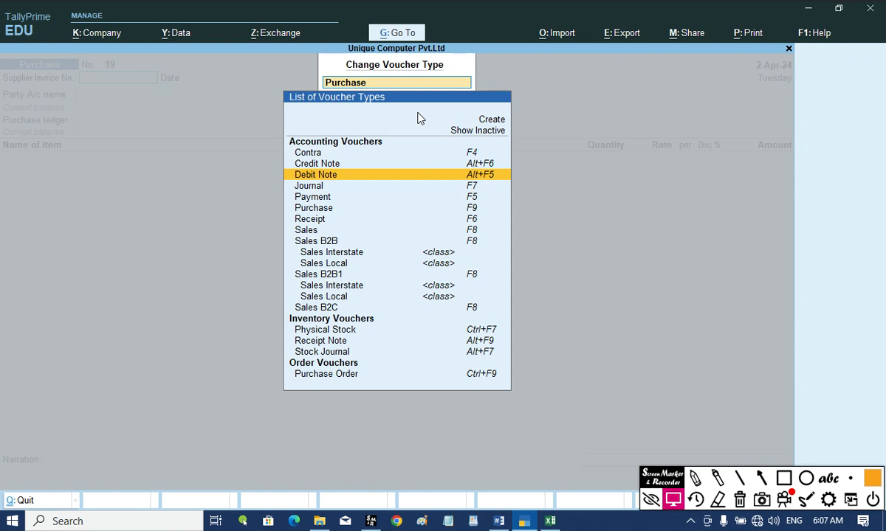
{"action": "key", "text": "Return"}
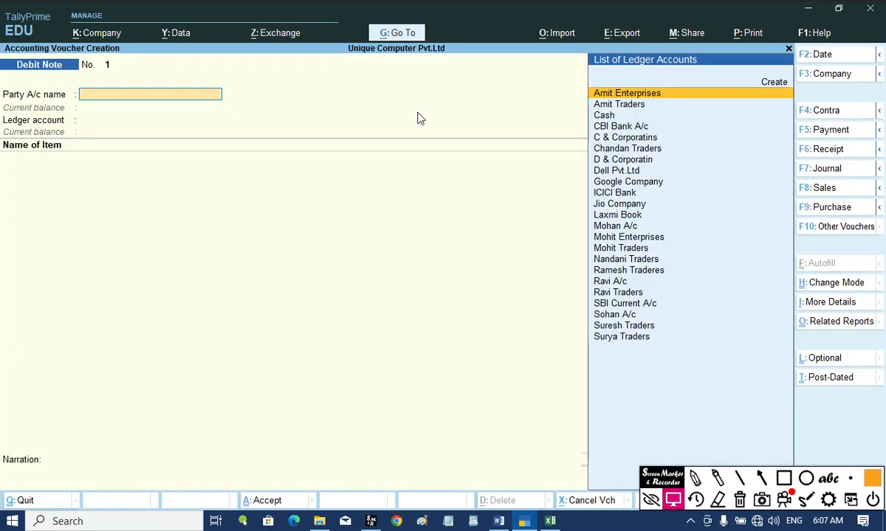
{"action": "key", "text": "Return"}
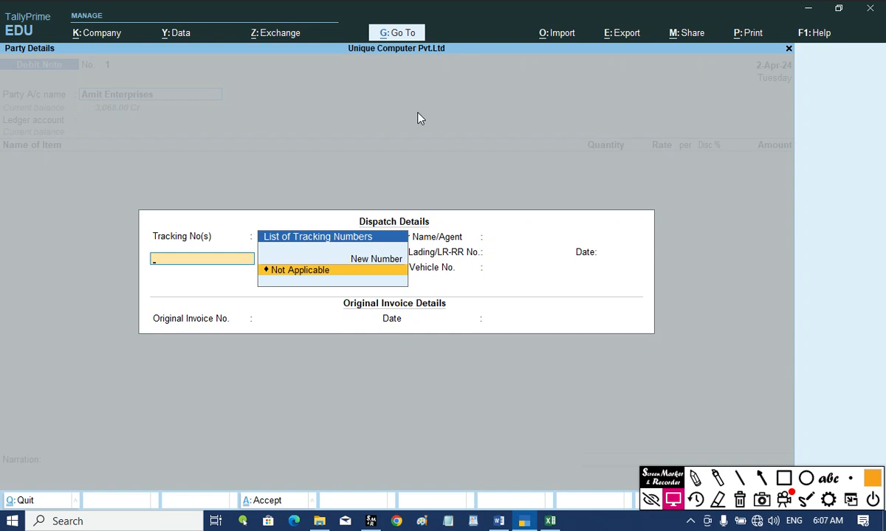
Keep the tracking number Not Applicable and enter original invoice number 02 with date 2-Apr-24.
{"action": "key", "text": "Return"}
{"action": "key", "text": "Return"}
{"action": "key", "text": "Return"}
{"action": "key", "text": "Return"}
{"action": "key", "text": "Return"}
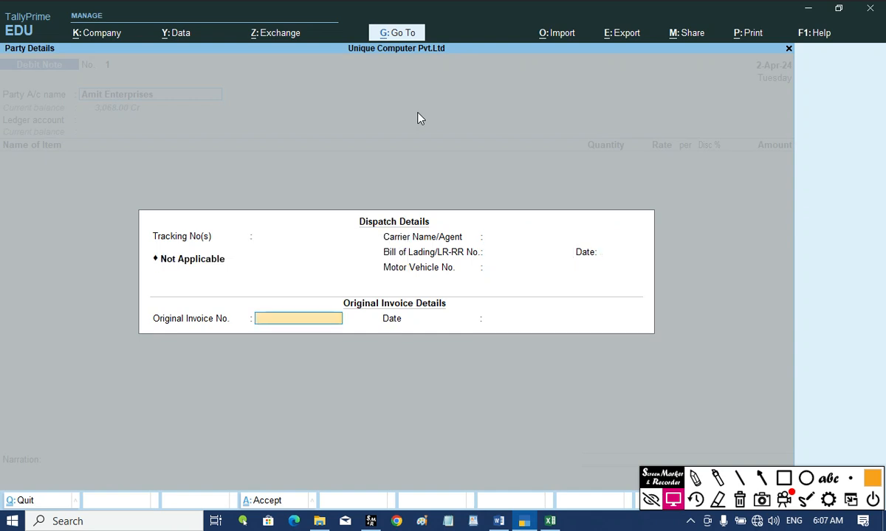
{"action": "type", "text": "02"}
{"action": "key", "text": "Return"}
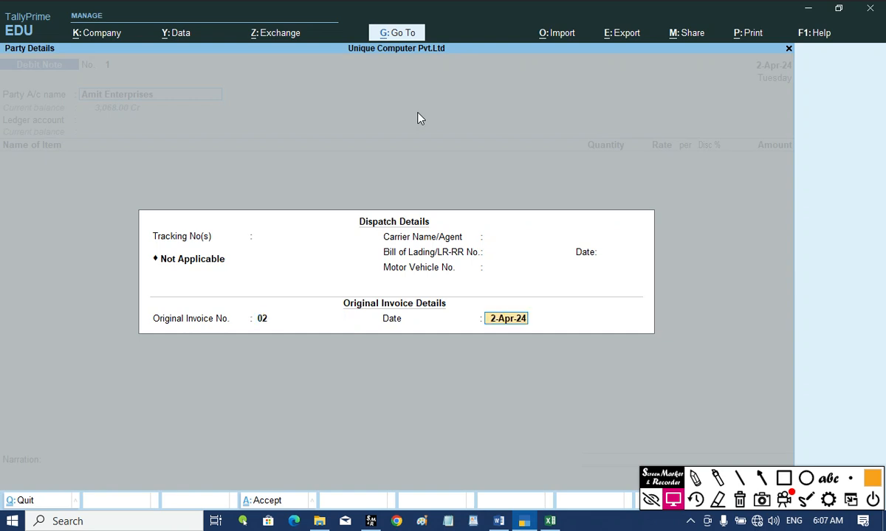
{"action": "key", "text": "Return"}
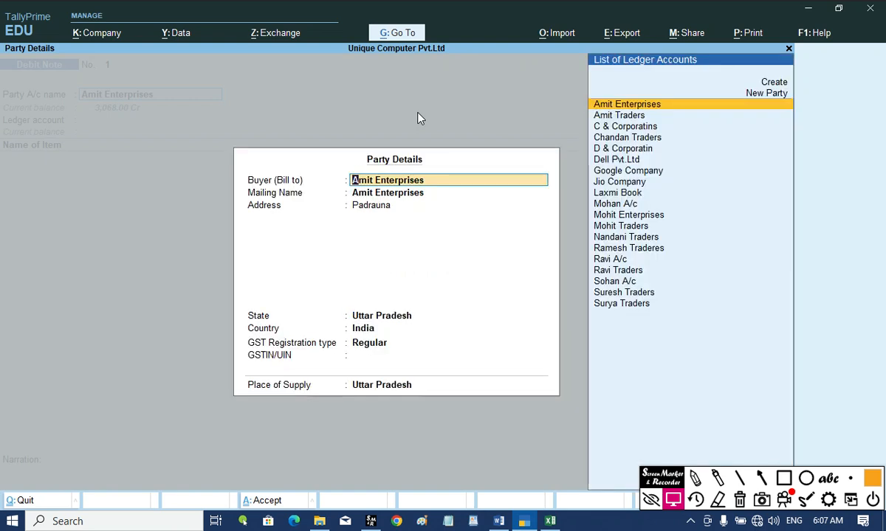
Accept the party details of Amit Enterprises and choose Purchase A/c as the debit note's ledger account.
{"action": "key", "text": "Return"}
{"action": "key", "text": "Return"}
{"action": "key", "text": "Return"}
{"action": "key", "text": "Return"}
{"action": "key", "text": "Return"}
{"action": "key", "text": "Return"}
{"action": "key", "text": "Return"}
{"action": "key", "text": "Return"}
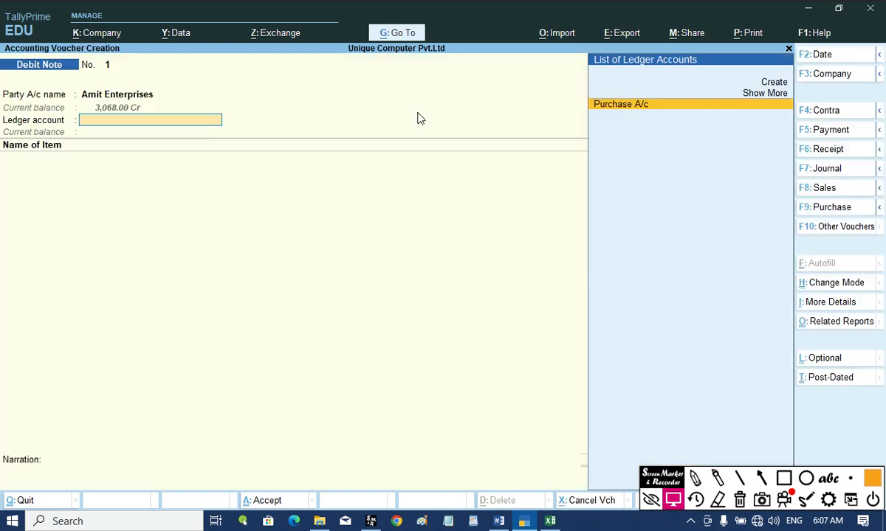
{"action": "key", "text": "Return"}
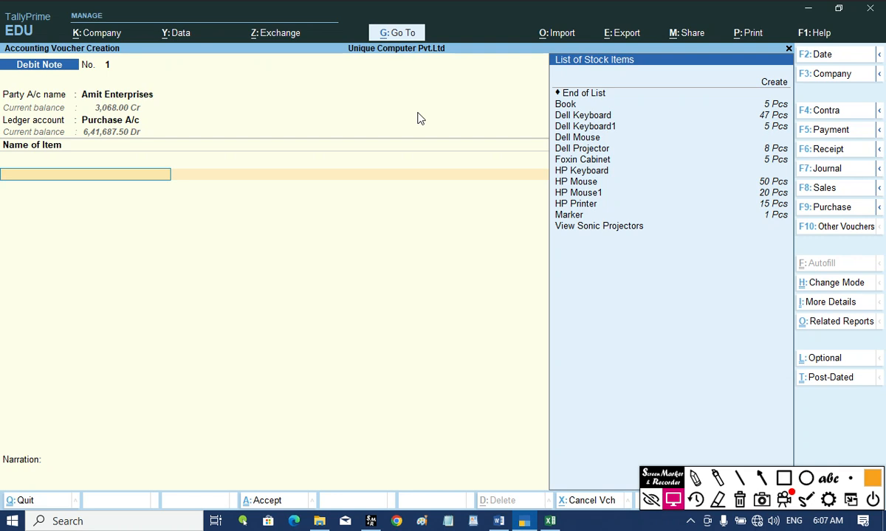
Add HP Mouse as the returned item on the debit note with the tracking number Not Applicable.
{"action": "key", "text": "Down"}
{"action": "key", "text": "Down"}
{"action": "key", "text": "Down"}
{"action": "key", "text": "Down"}
{"action": "key", "text": "Down"}
{"action": "key", "text": "Down"}
{"action": "key", "text": "Down"}
{"action": "key", "text": "Down"}
{"action": "key", "text": "Down"}
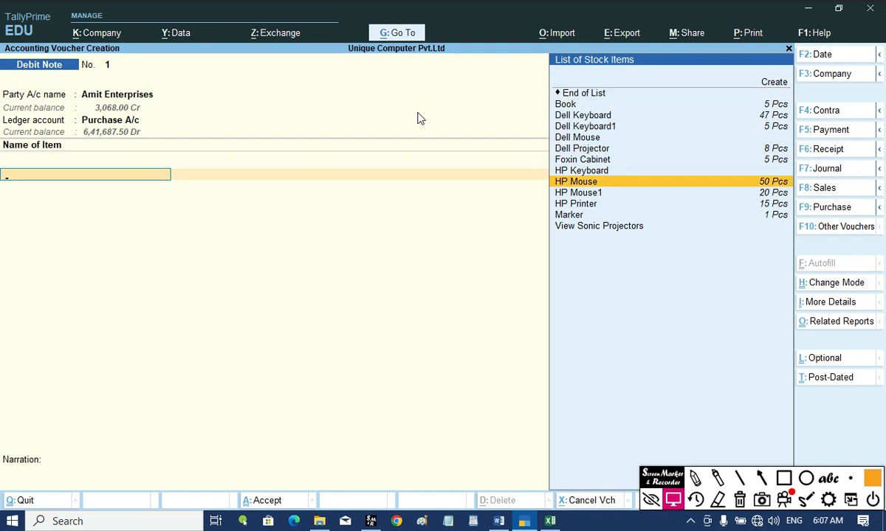
{"action": "key", "text": "Return"}
{"action": "key", "text": "Return"}
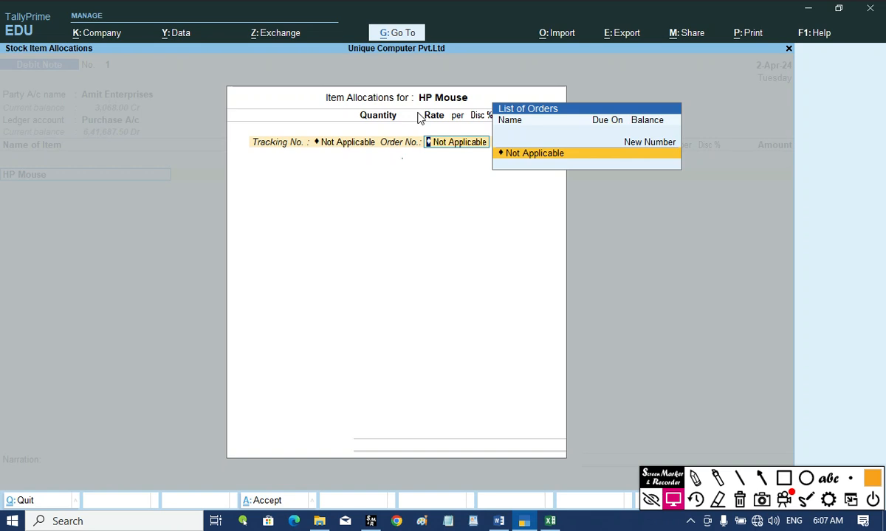
Keep the order number Not Applicable and allocate 2 Pcs of HP Mouse at 260.00 per piece.
{"action": "key", "text": "Return"}
{"action": "type", "text": "2"}
{"action": "key", "text": "Return"}
{"action": "key", "text": "Return"}
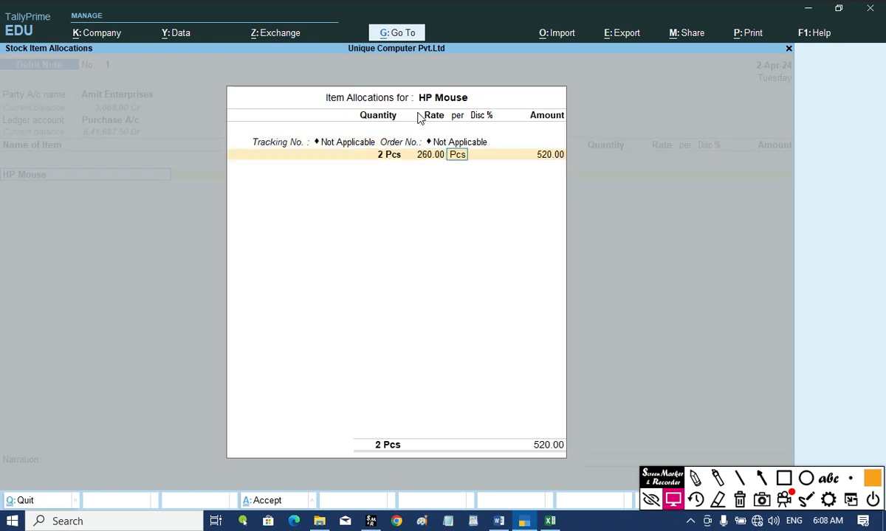
{"action": "key", "text": "Return"}
{"action": "key", "text": "Return"}
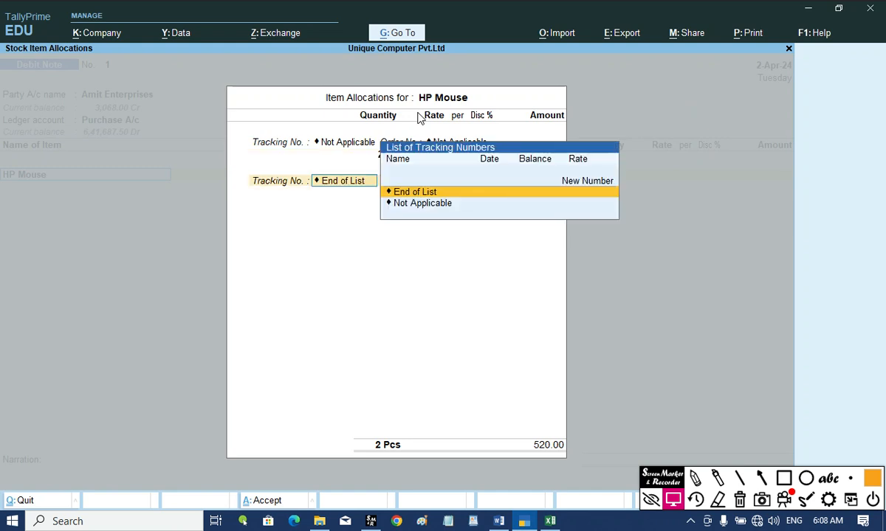
{"action": "key", "text": "Return"}
End the debit note's item list and set Provide GST details to No.
{"action": "key", "text": "Return"}
{"action": "key", "text": "Return"}
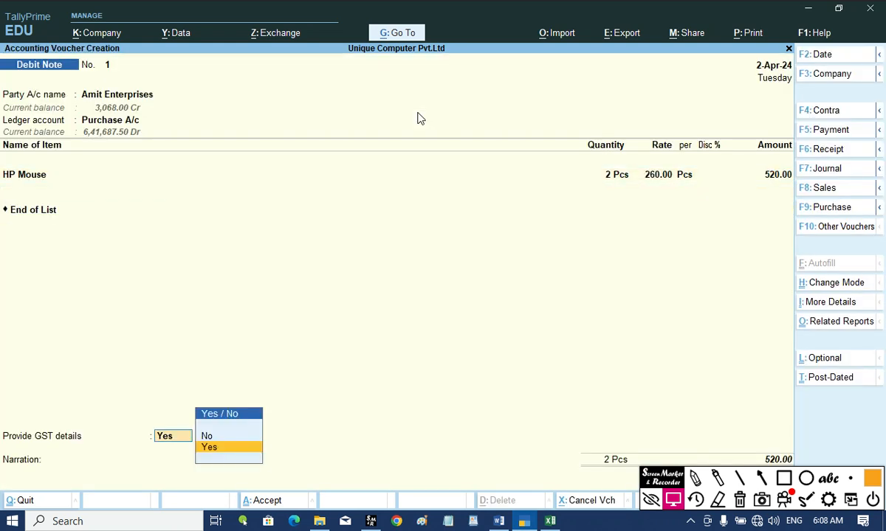
{"action": "key", "text": "Down"}
{"action": "key", "text": "Return"}
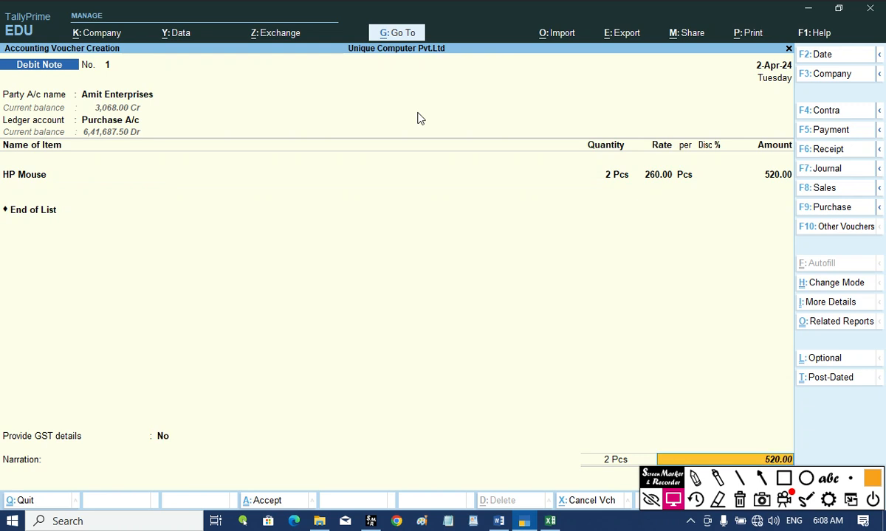
Adjust the debit note's 520.00 against Amit Enterprises' pending bill 05 and save the voucher.
{"action": "key", "text": "Return"}
{"action": "key", "text": "Return"}
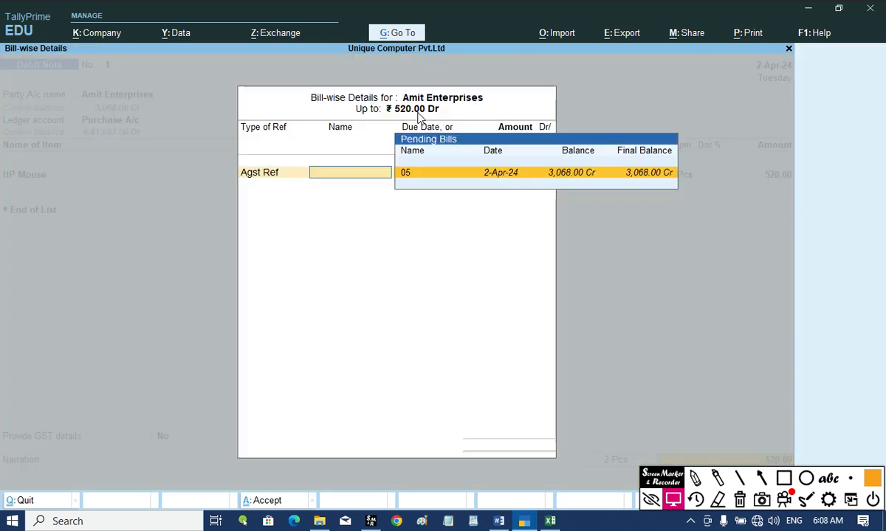
{"action": "key", "text": "Return"}
{"action": "key", "text": "Return"}
{"action": "key", "text": "Return"}
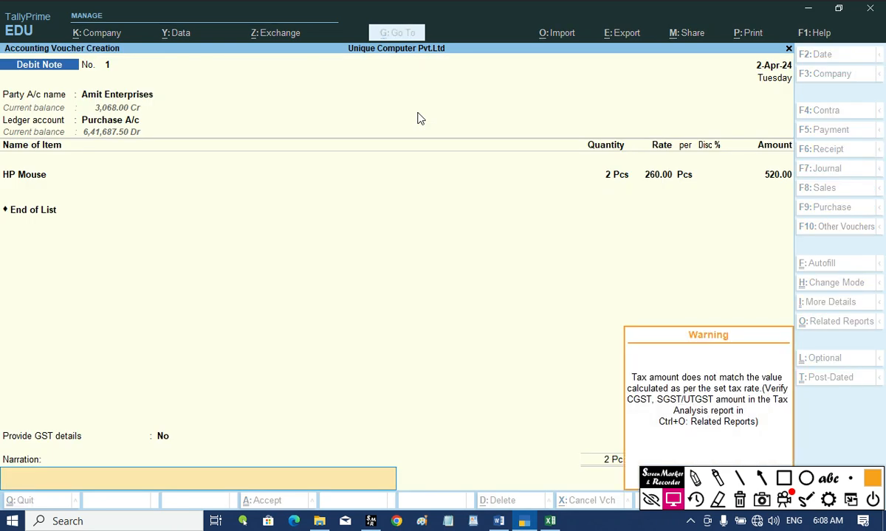
{"action": "key", "text": "Return"}
{"action": "key", "text": "Return"}
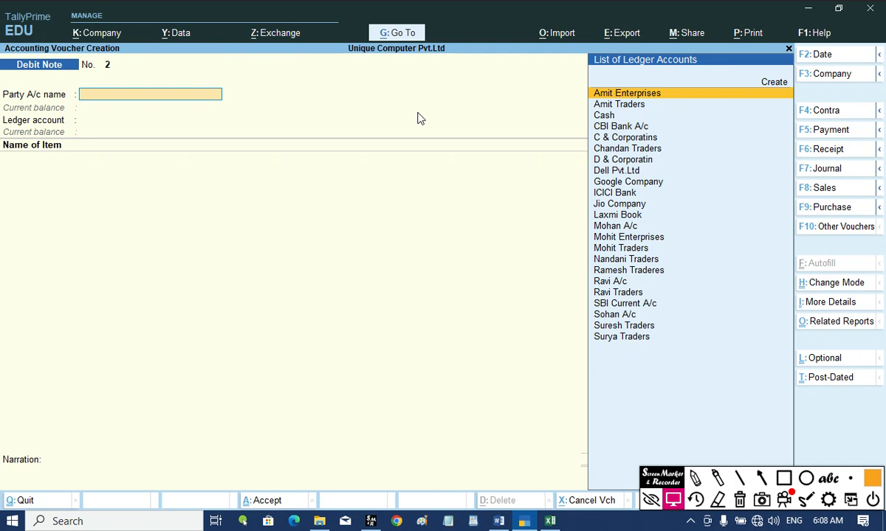
Start a Payment voucher and debit Amit Enterprises 2,548.00 against pending bill 05.
{"action": "key", "text": "Escape"}
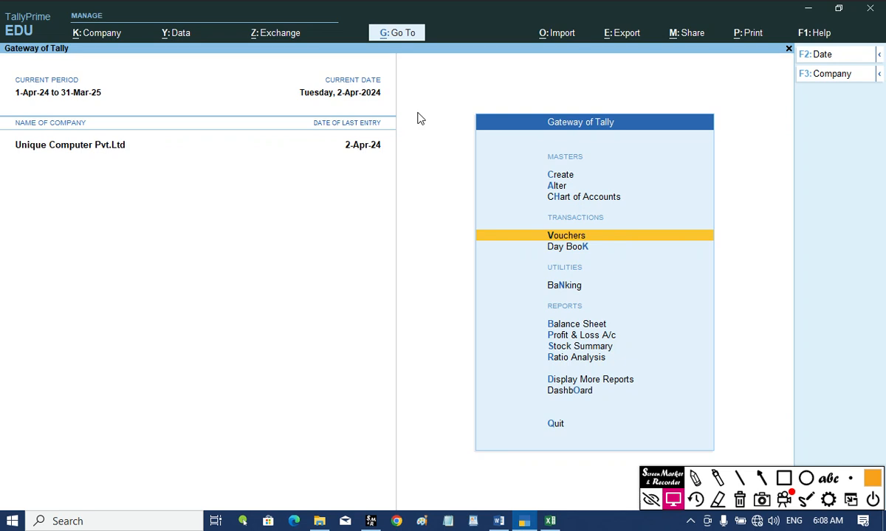
{"action": "key", "text": "Return"}
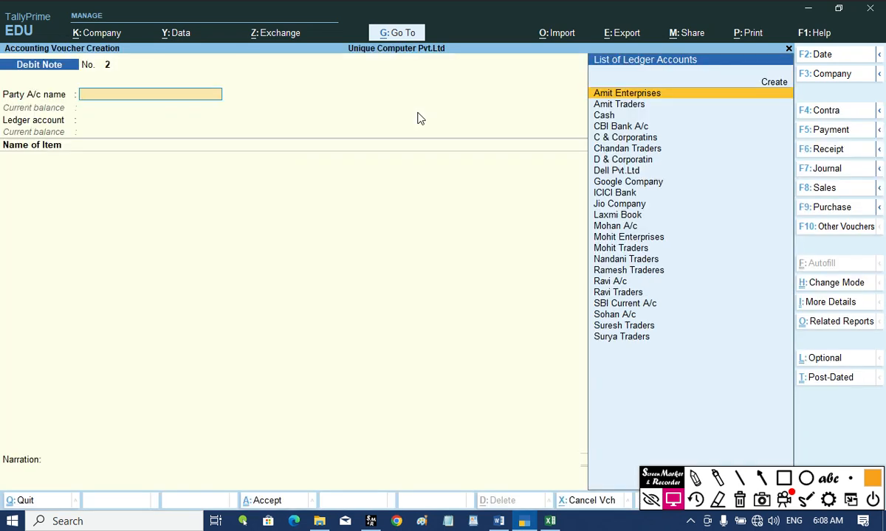
{"action": "key", "text": "F5"}
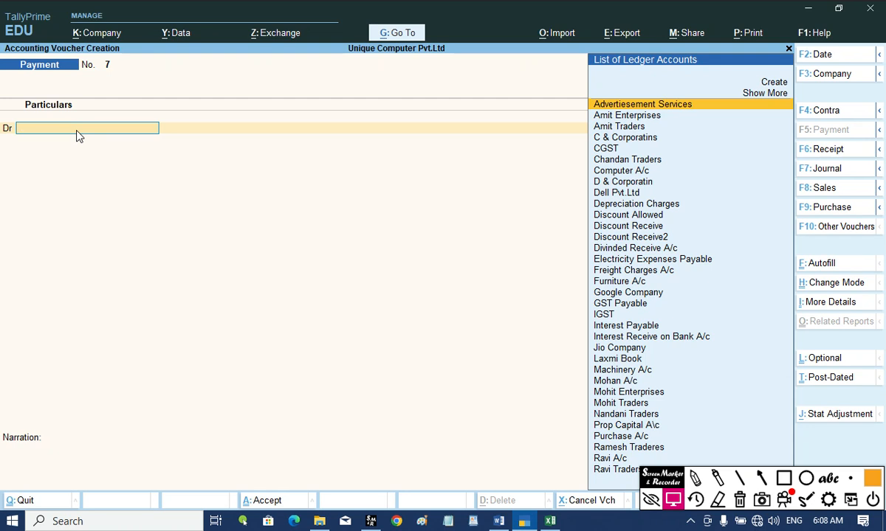
{"action": "type", "text": "Ami"}
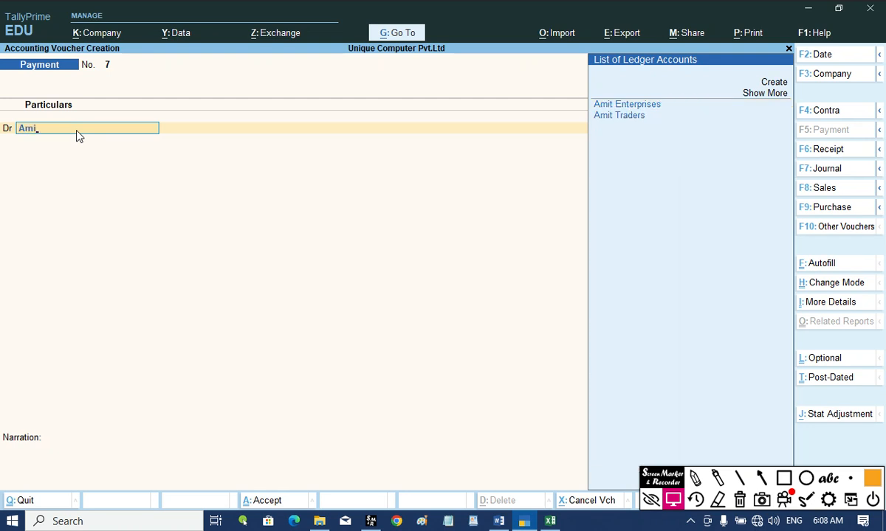
{"action": "key", "text": "Return"}
{"action": "key", "text": "Return"}
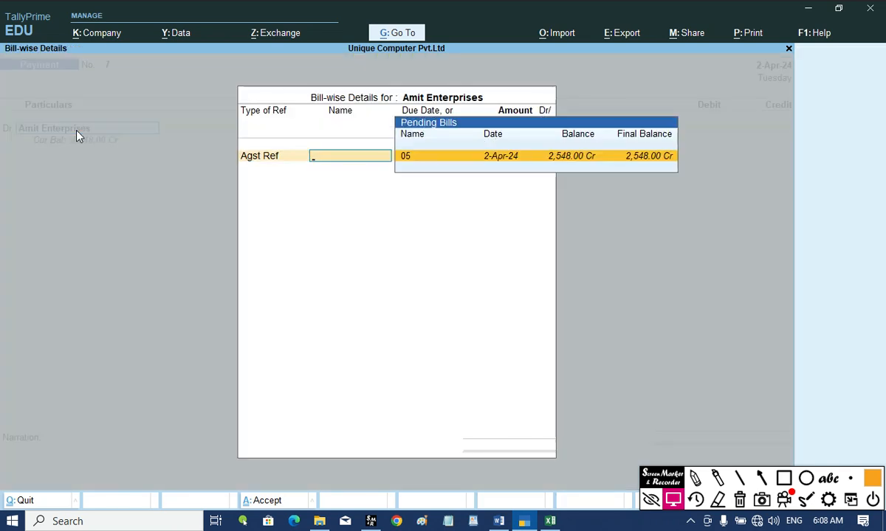
{"action": "key", "text": "Return"}
{"action": "key", "text": "Return"}
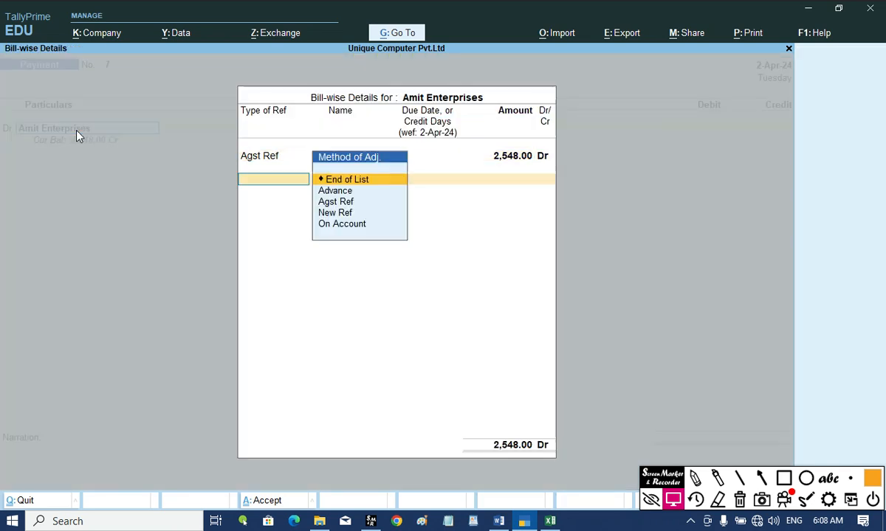
{"action": "key", "text": "Return"}
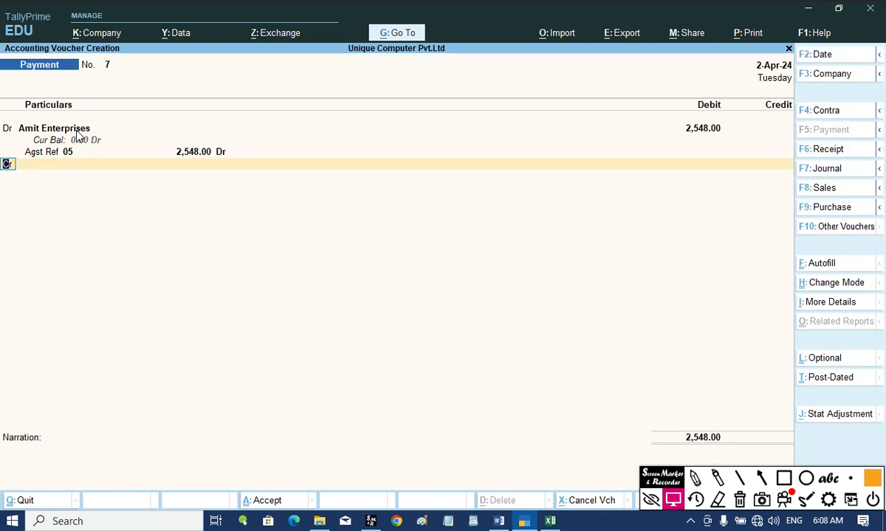
Credit Cash with 2,548.00, leave the narration empty, and save the payment voucher.
{"action": "key", "text": "Return"}
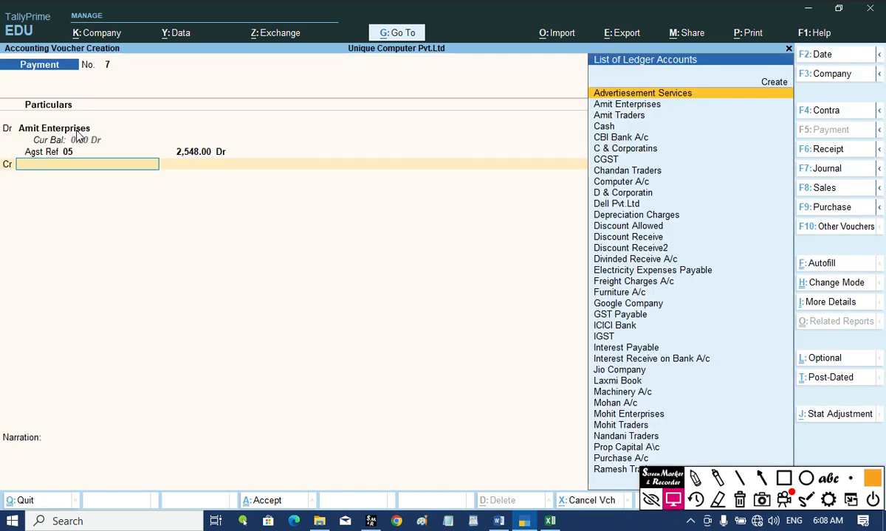
{"action": "type", "text": "Cash"}
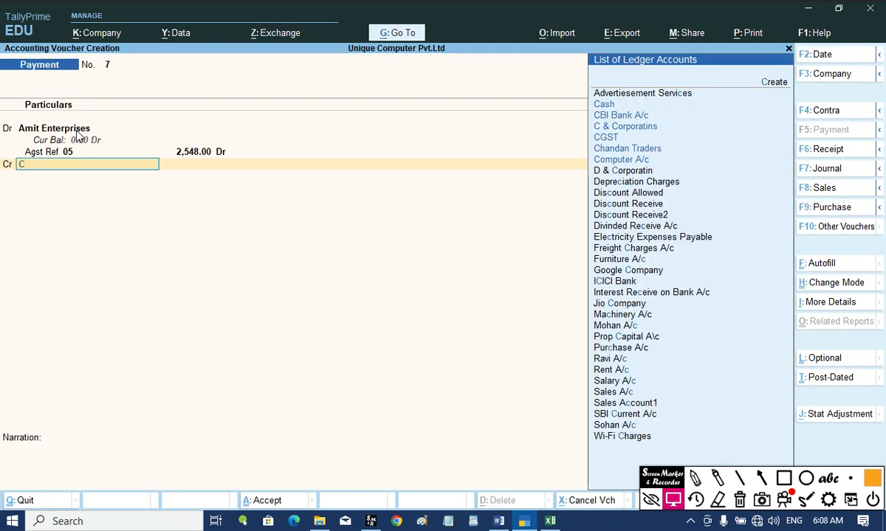
{"action": "key", "text": "Return"}
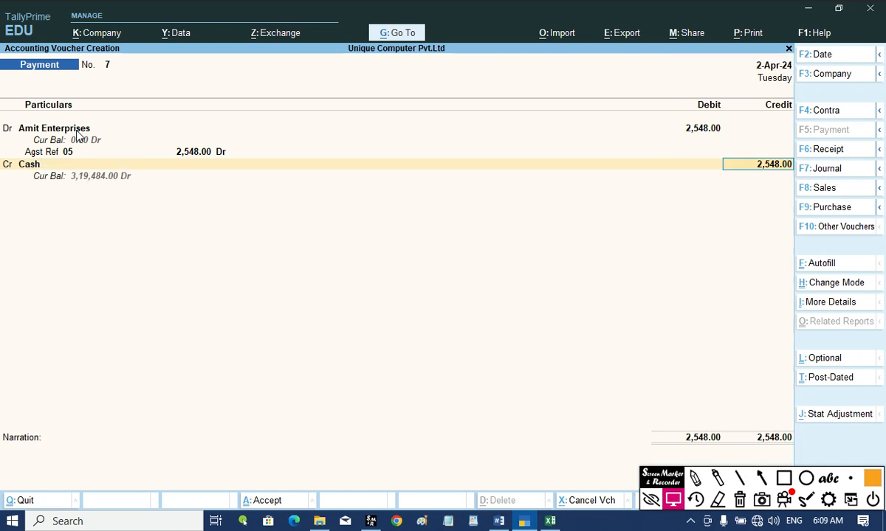
{"action": "key", "text": "Return"}
{"action": "key", "text": "Return"}
{"action": "key", "text": "Return"}
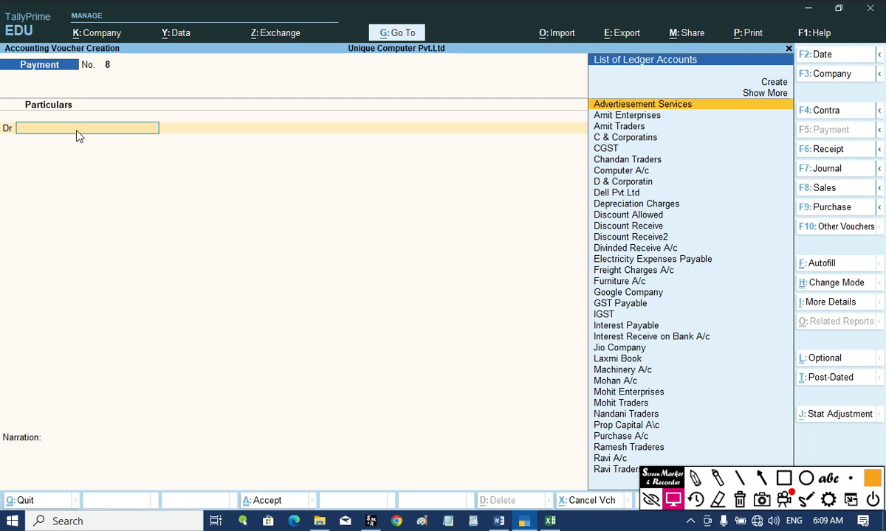
{"action": "left_click", "coordinate": [786, 501]}
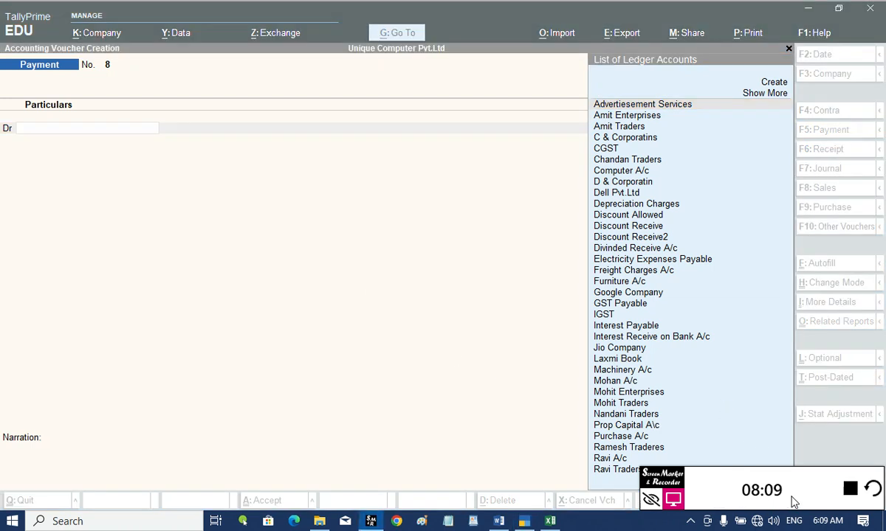